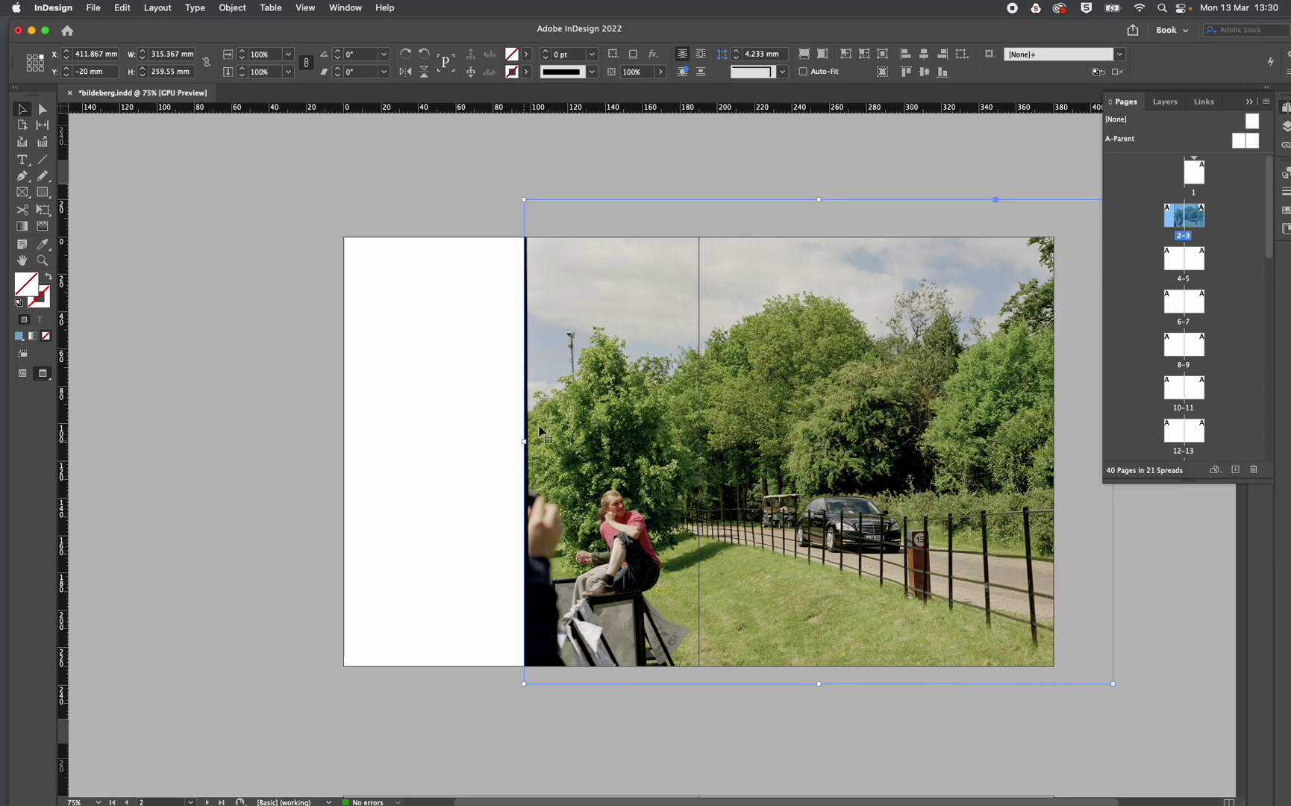
Step: Crop the photo frame on spread 2–3 back to the spine, about 222 mm wide, so that only the right-hand page is covered
drag(523, 440, 697, 441)
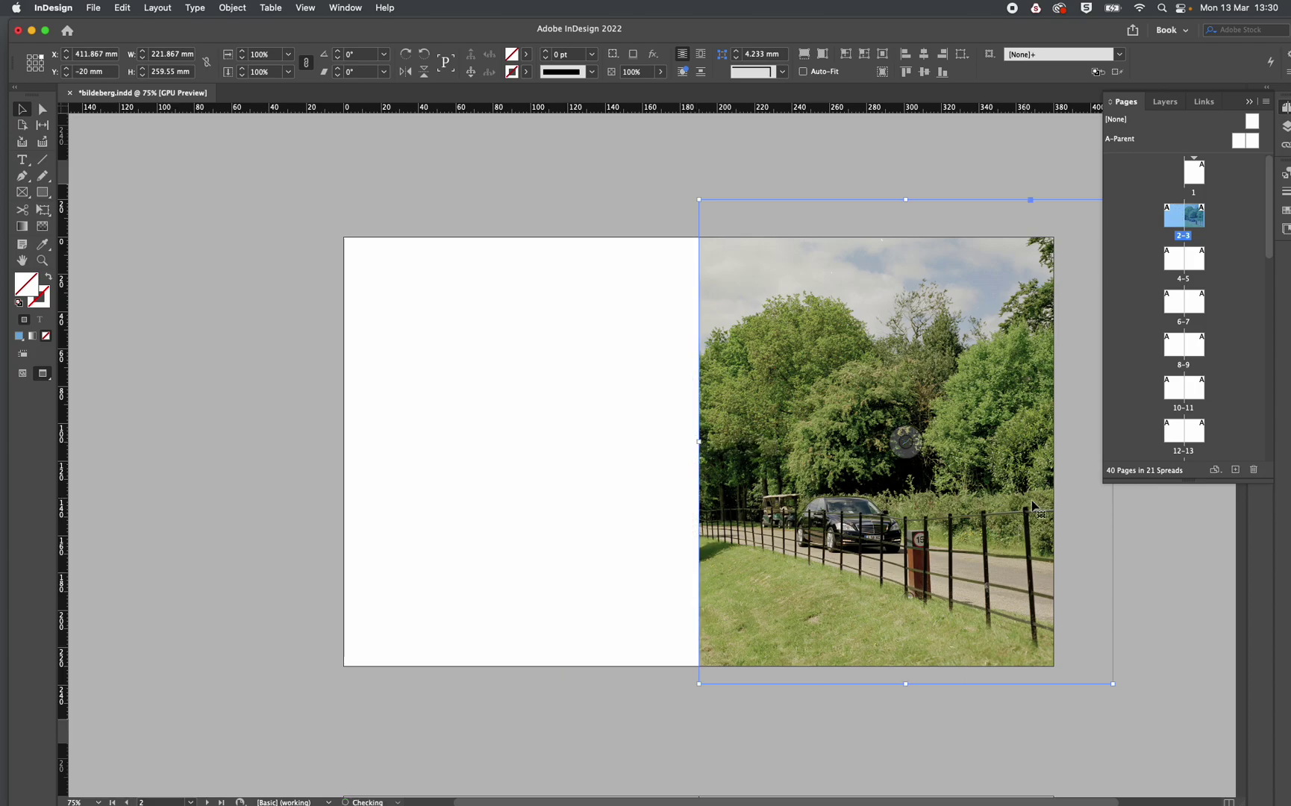
click(653, 185)
drag(859, 552, 855, 551)
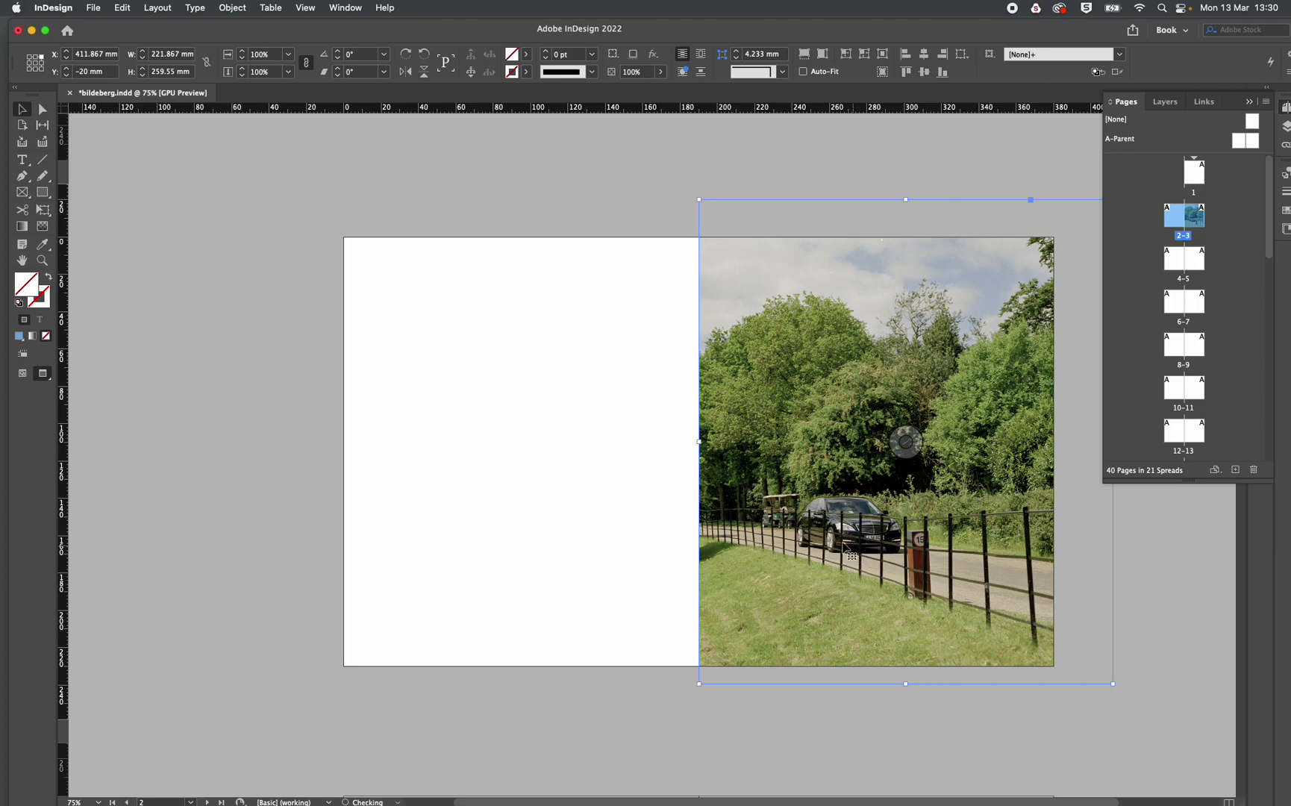
Step: Reposition the tree-lined road photo inside its frame on page 3, shifting the image slightly to the right and down
click(47, 115)
click(829, 466)
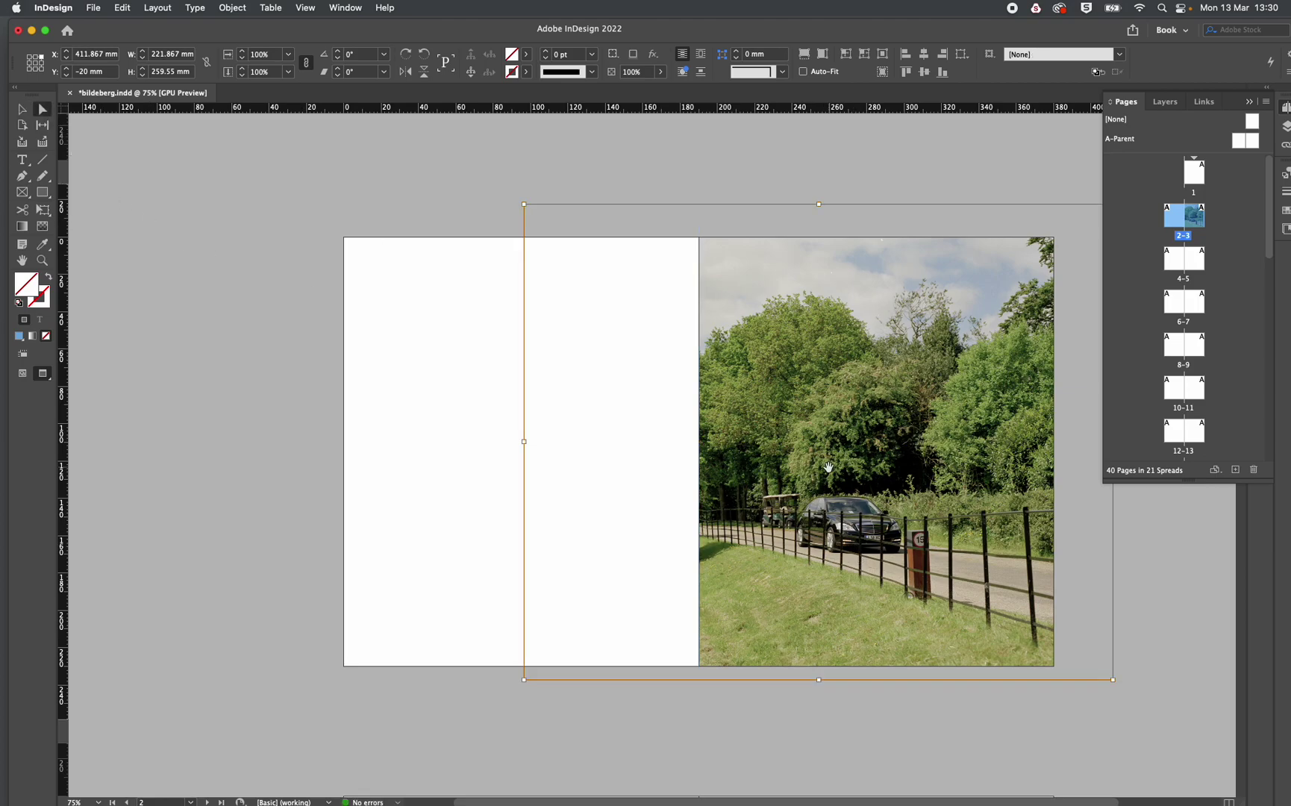
drag(871, 482, 882, 533)
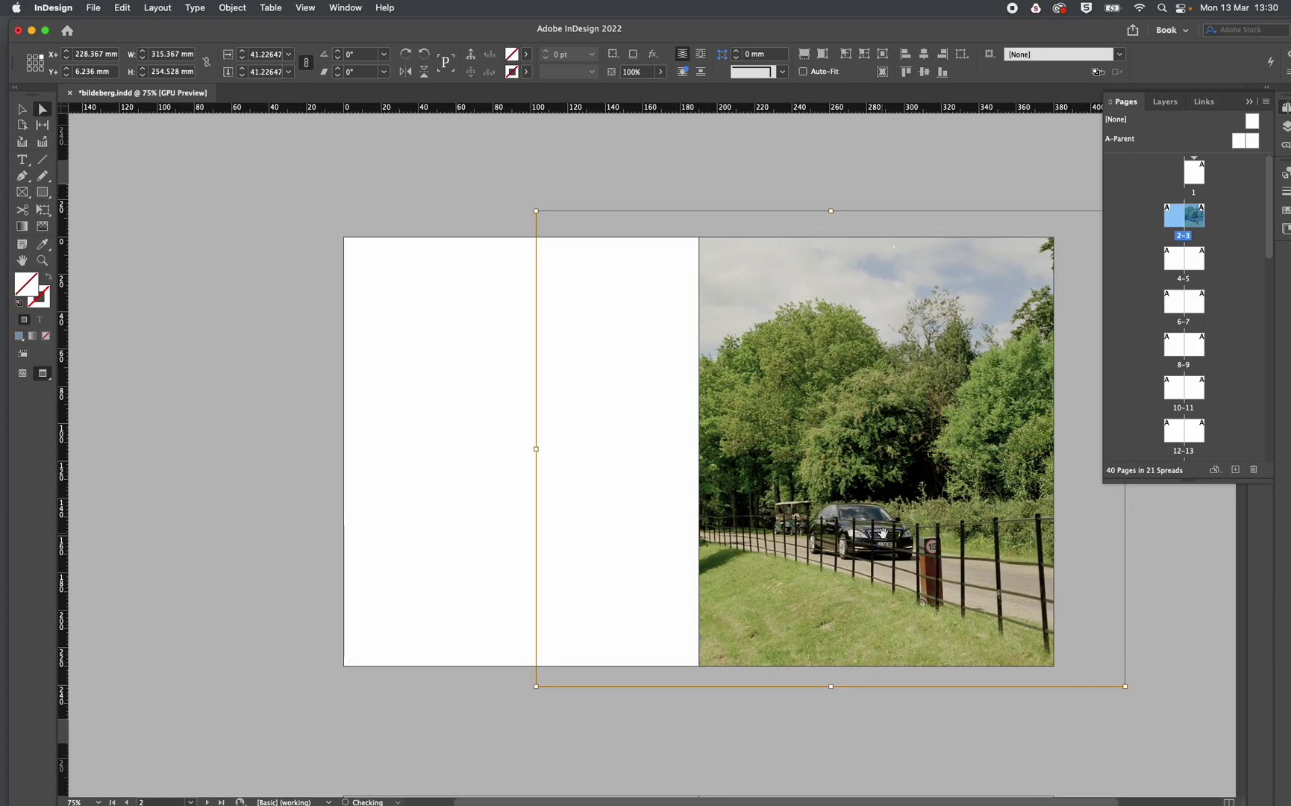
click(594, 192)
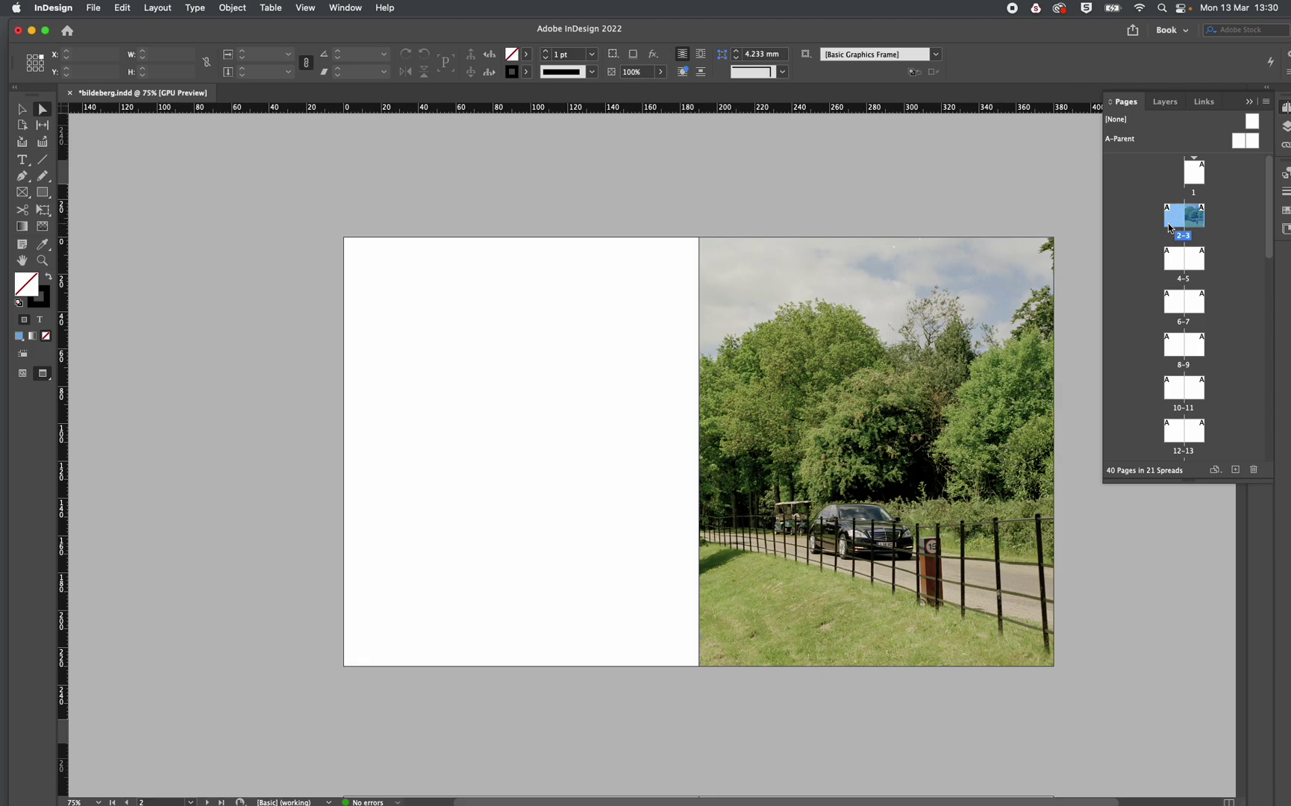
Step: Review the existing photo layouts on the spreads from 28–29 to 36–37
click(1199, 257)
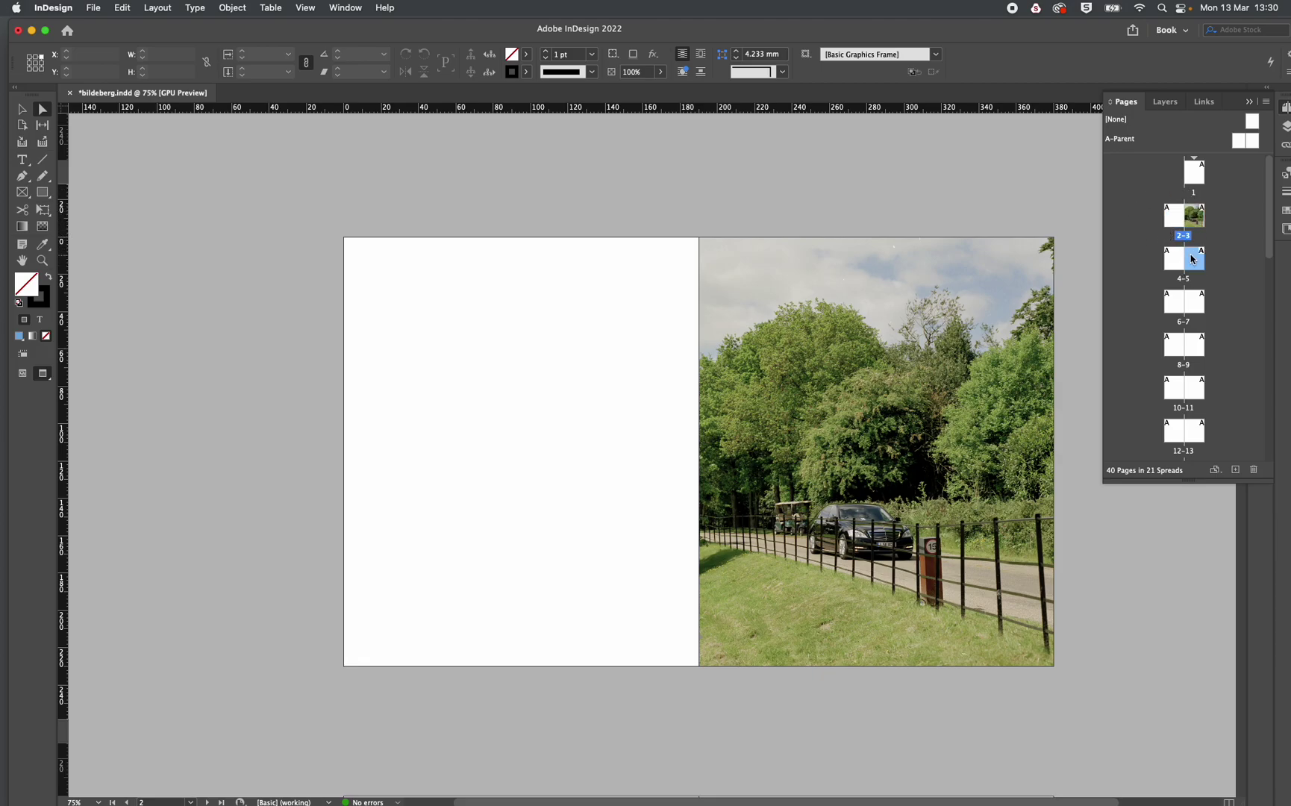
scroll(1194, 276, down, 10)
scroll(1195, 265, up, 10)
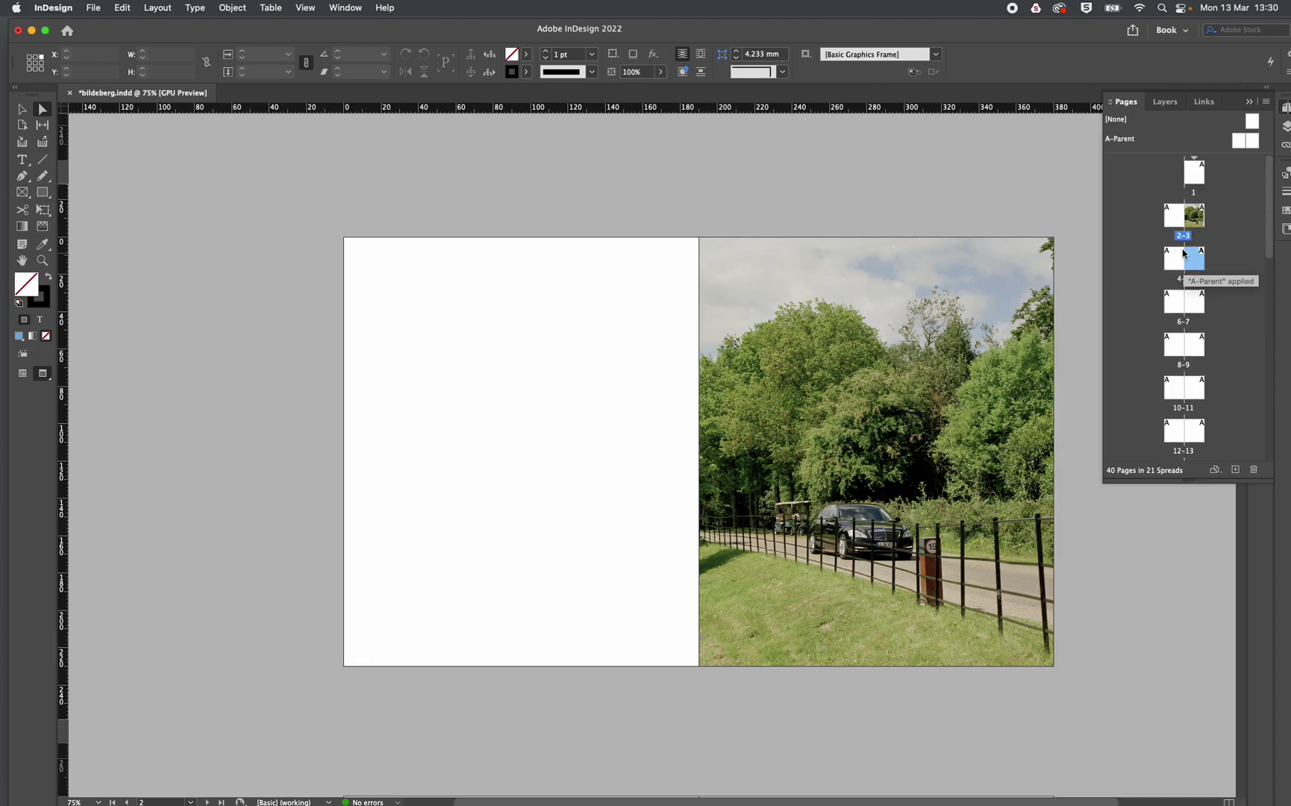
scroll(1192, 298, down, 10)
scroll(1192, 298, up, 2)
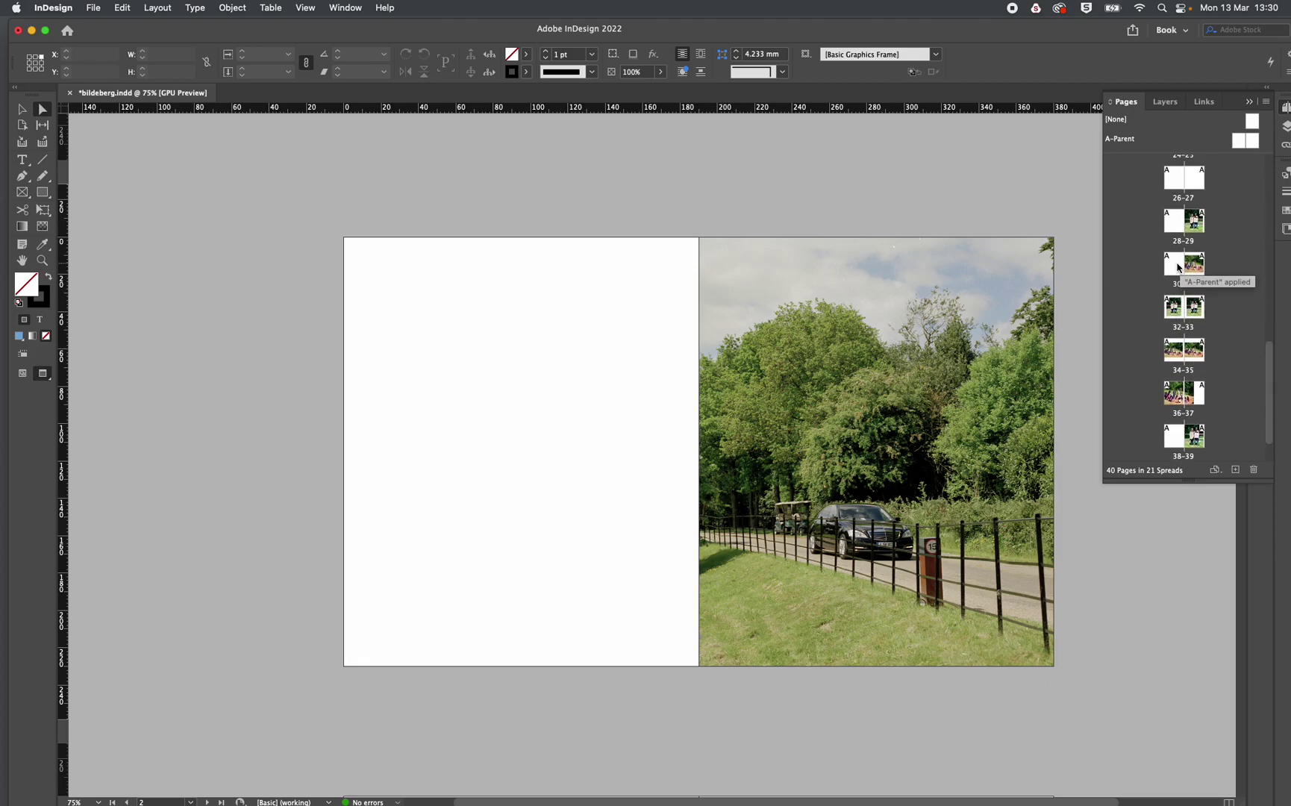
double_click(1192, 224)
scroll(792, 355, down, 20)
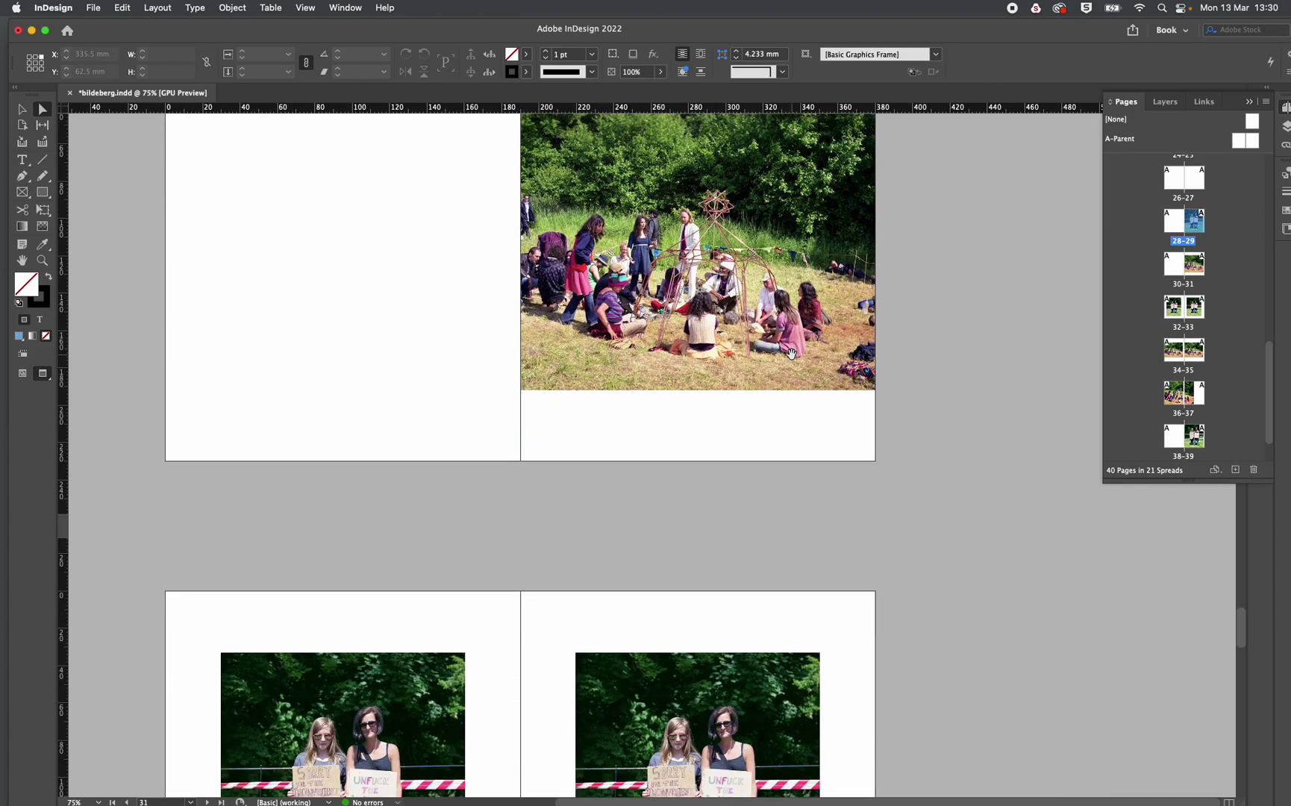
scroll(792, 353, down, 5)
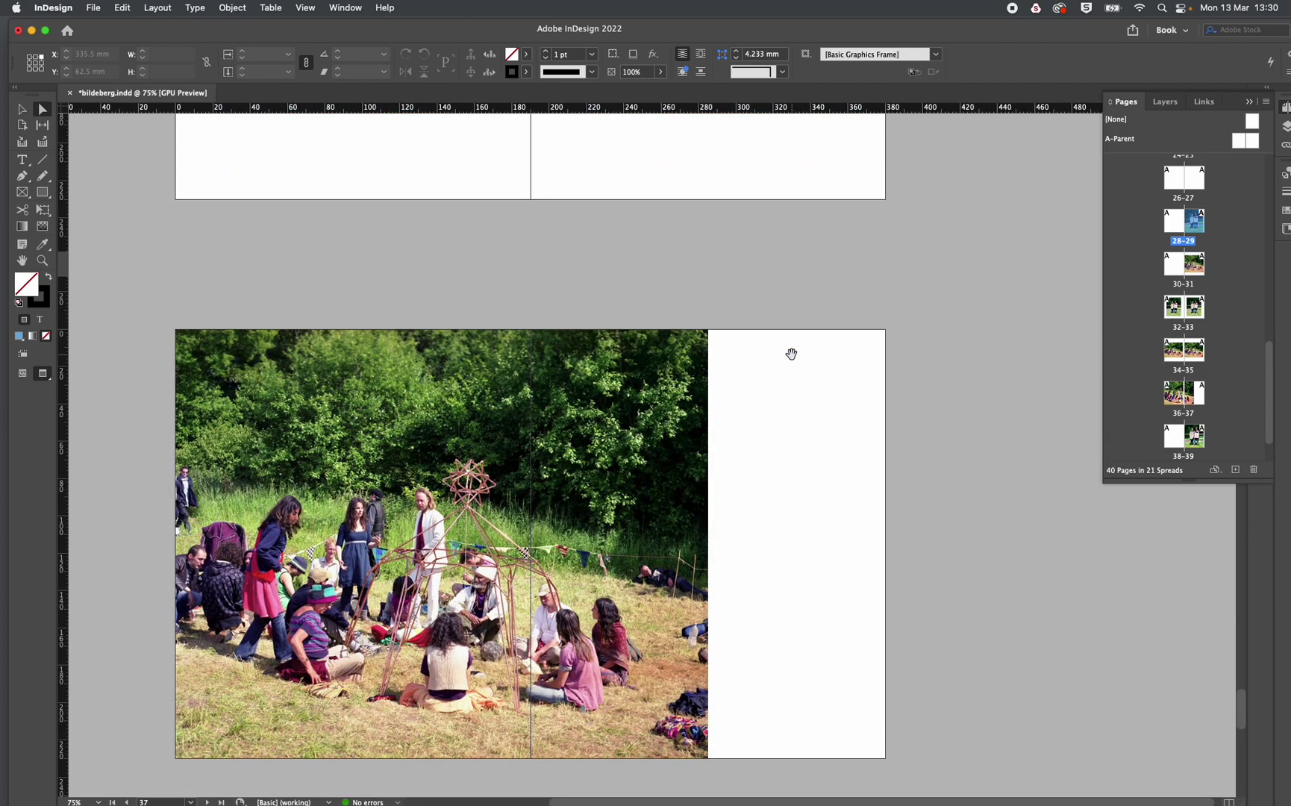
scroll(791, 354, up, 18)
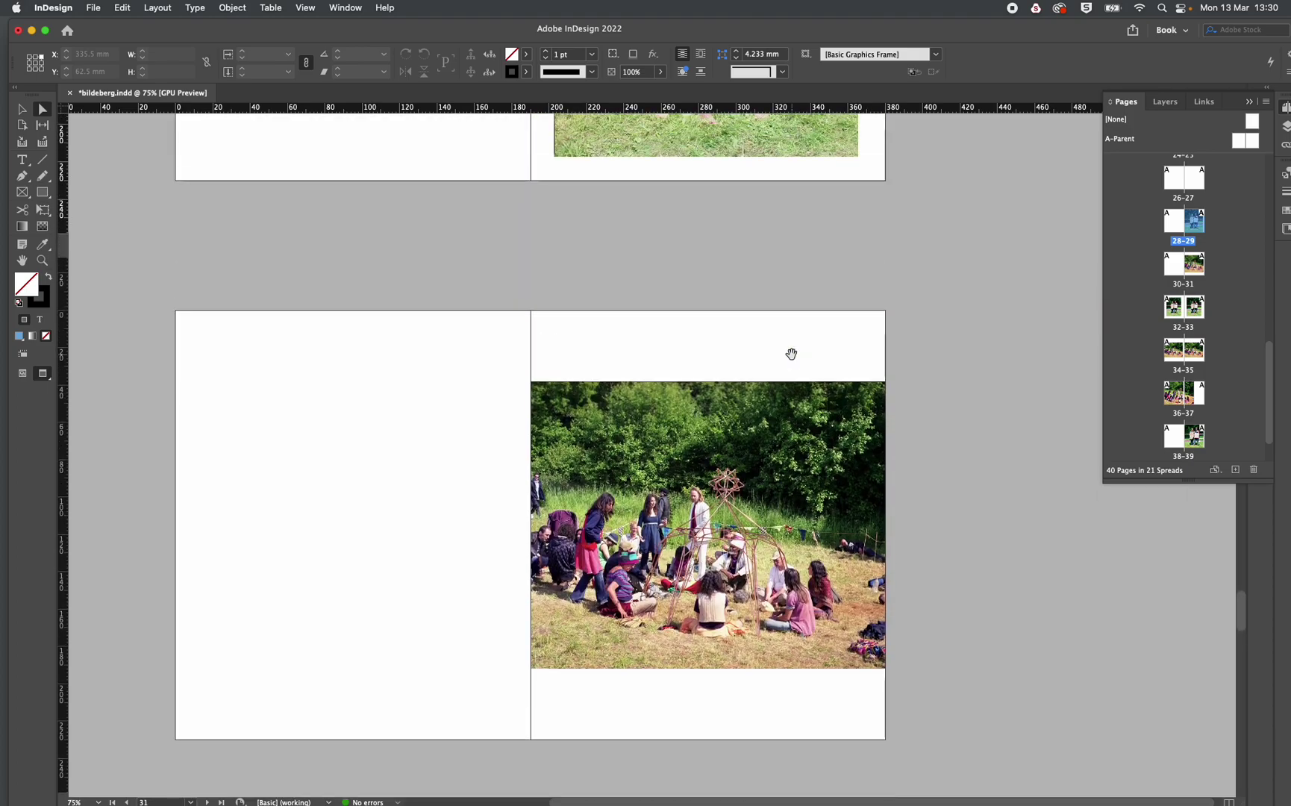
scroll(792, 354, up, 18)
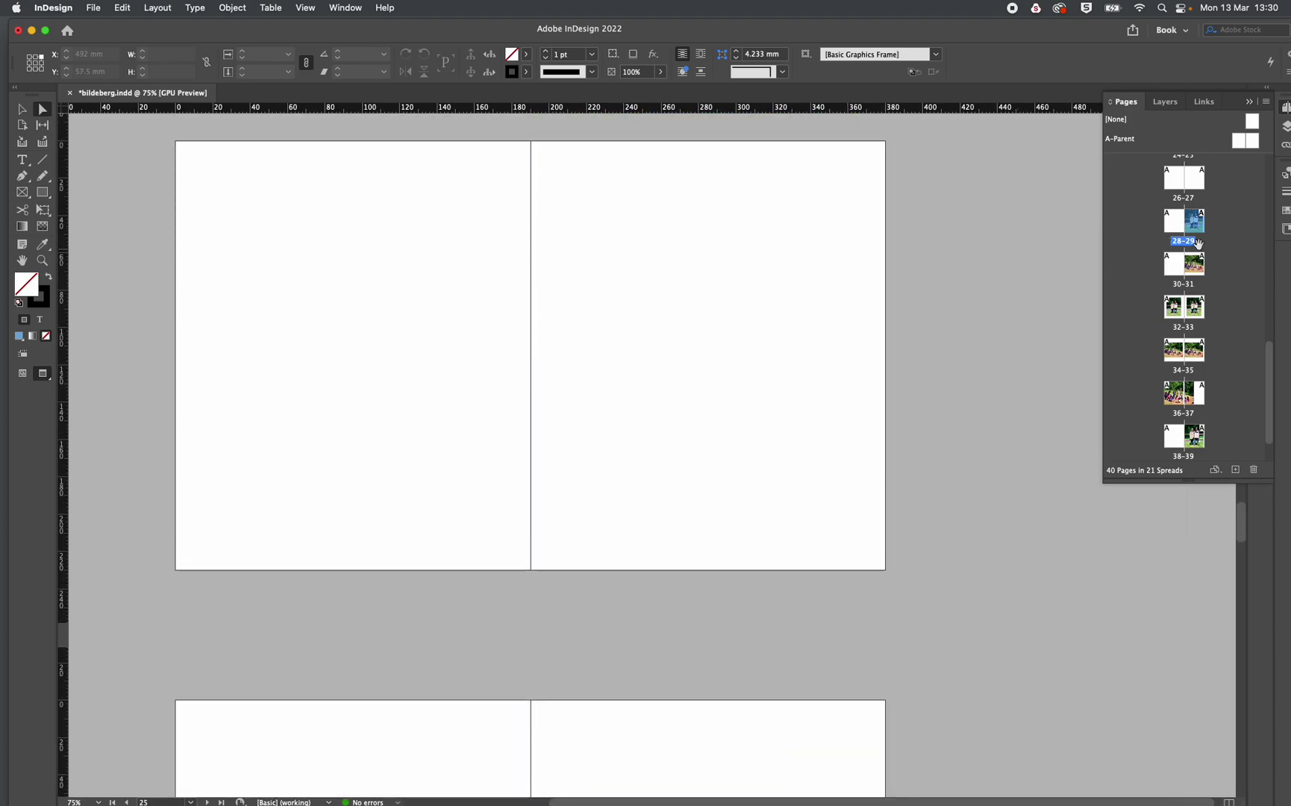
scroll(1181, 319, up, 10)
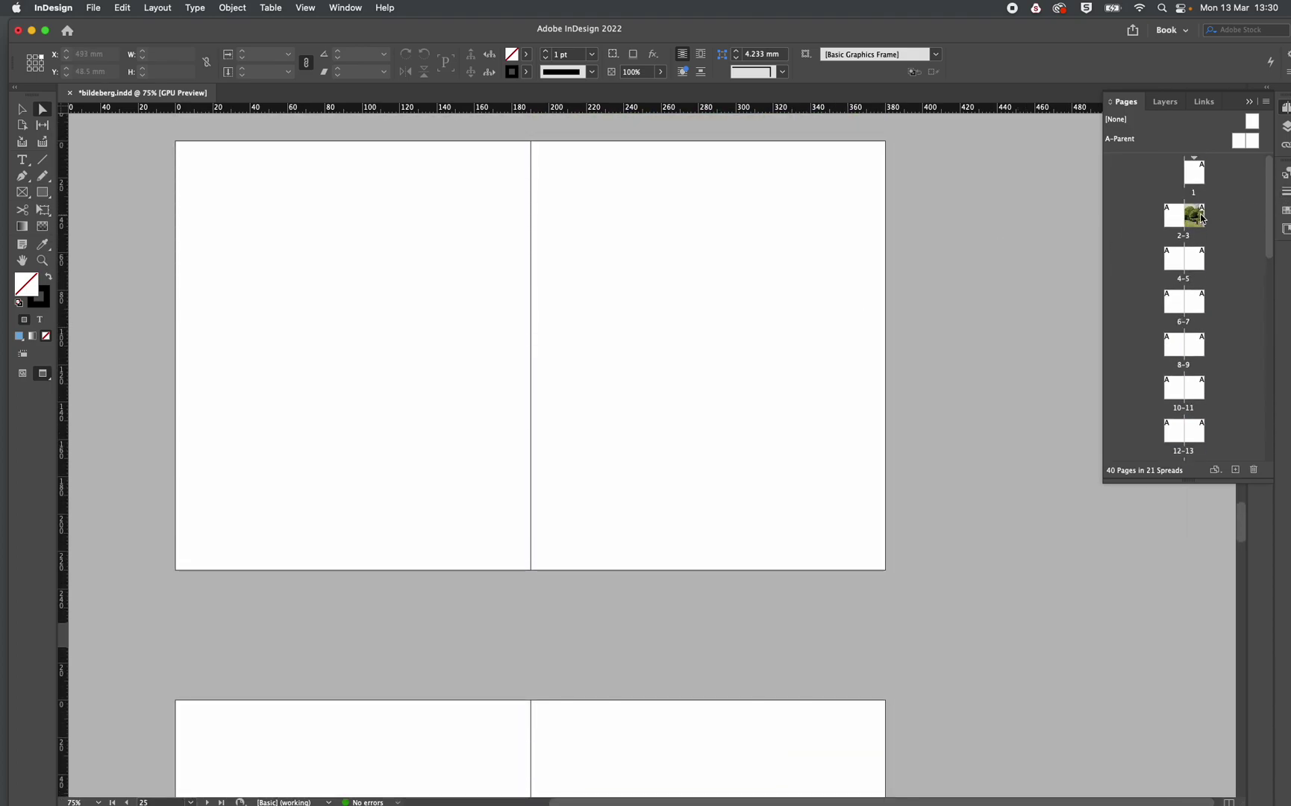
Step: Place the field photo with the "Stay behind barrier" sign on spread 4–5
double_click(1200, 214)
scroll(253, 347, down, 5)
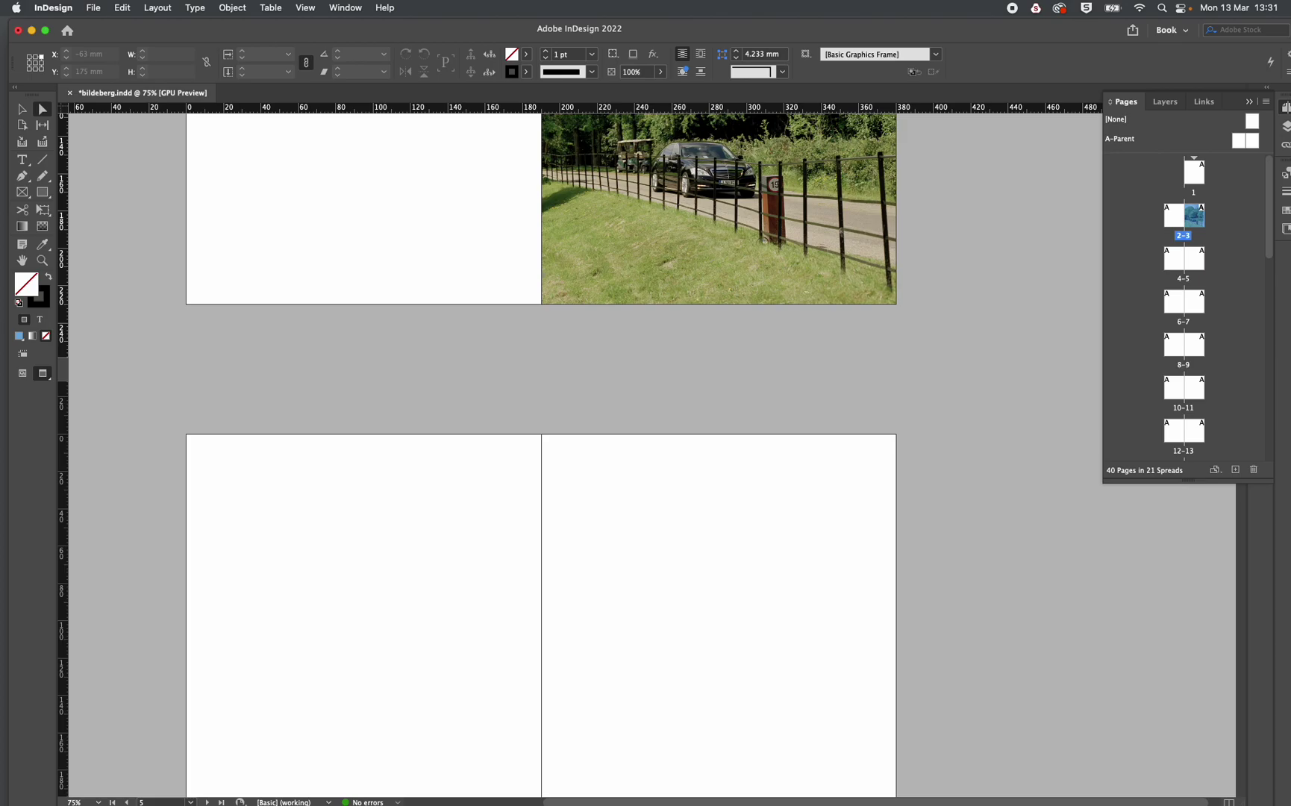
key(super+Tab)
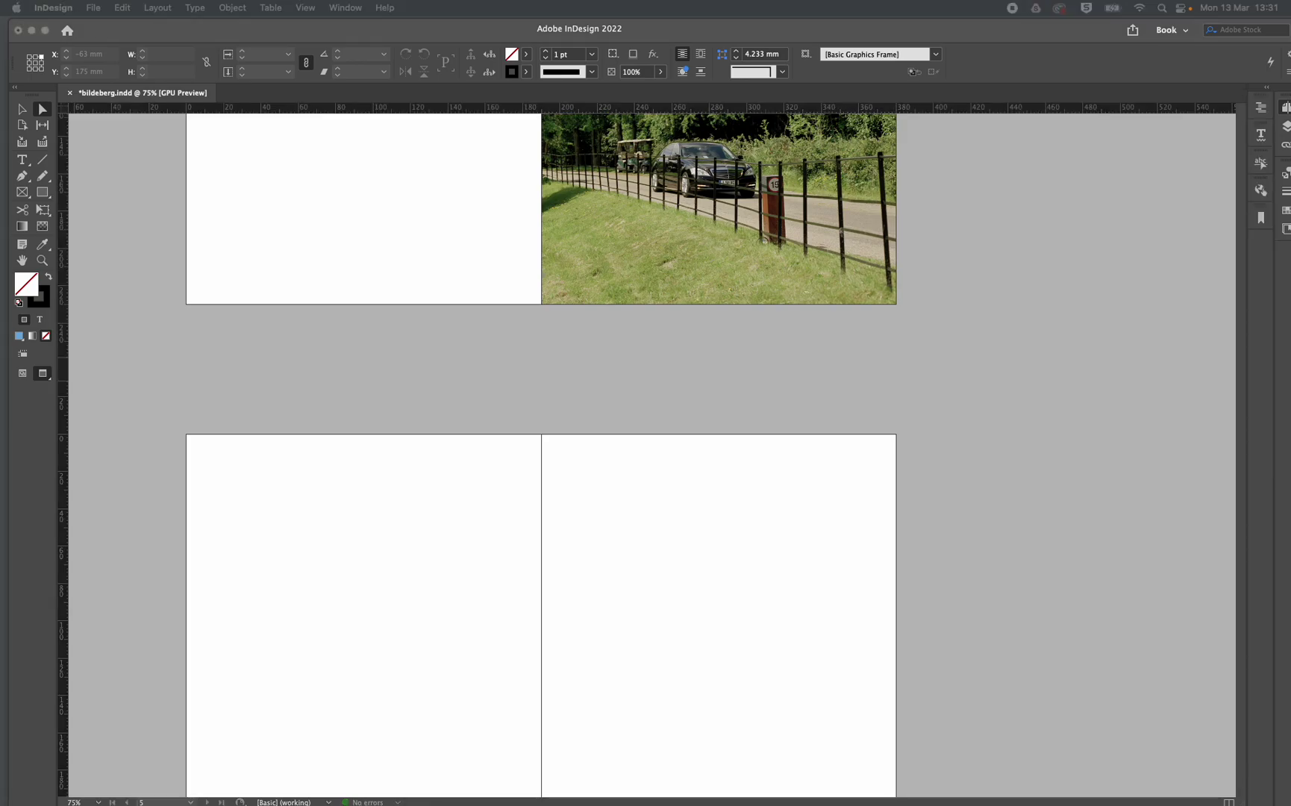
drag(2, 216, 551, 512)
scroll(550, 512, down, 2)
scroll(551, 512, down, 1)
click(550, 482)
click(514, 468)
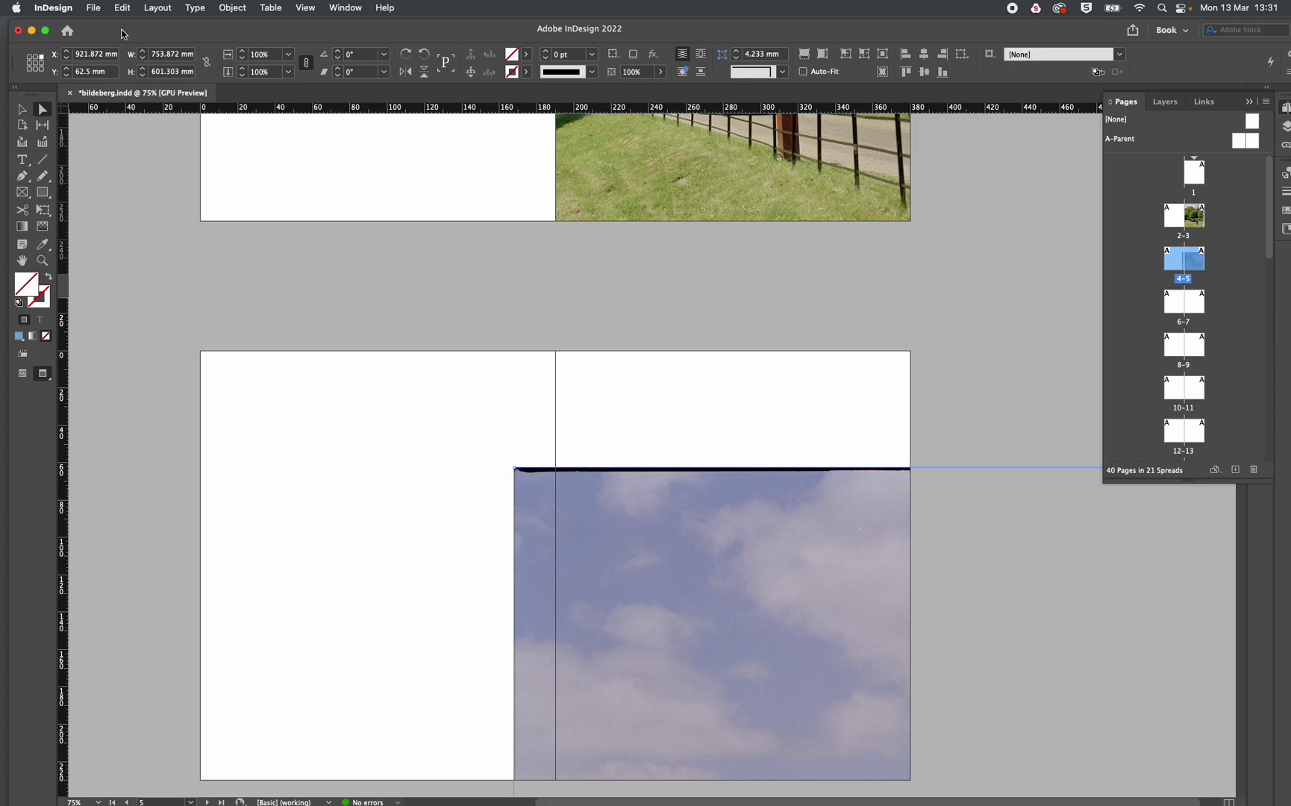
Step: Crop the oversized frame of the photo on spread 4–5 and move it to the spread's upper-left corner
click(22, 109)
drag(559, 484, 255, 332)
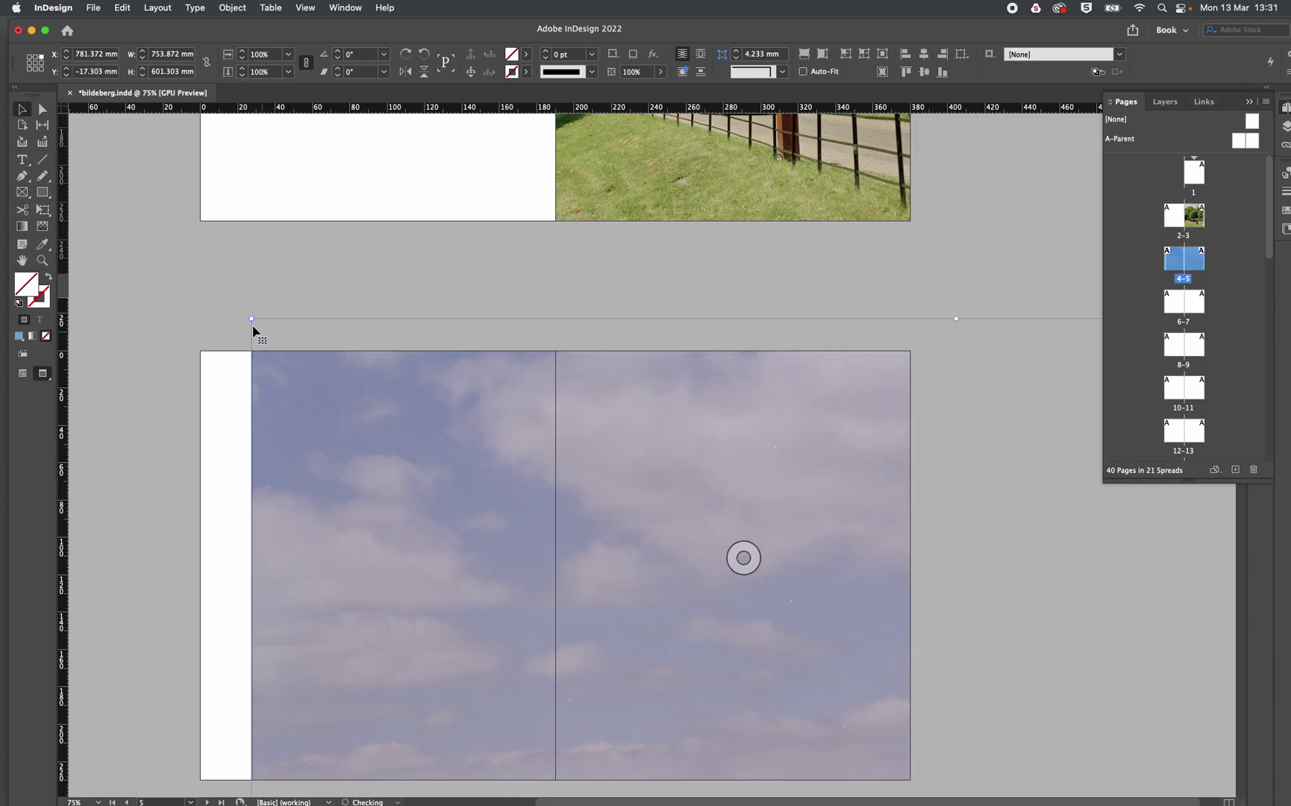
scroll(352, 418, down, 2)
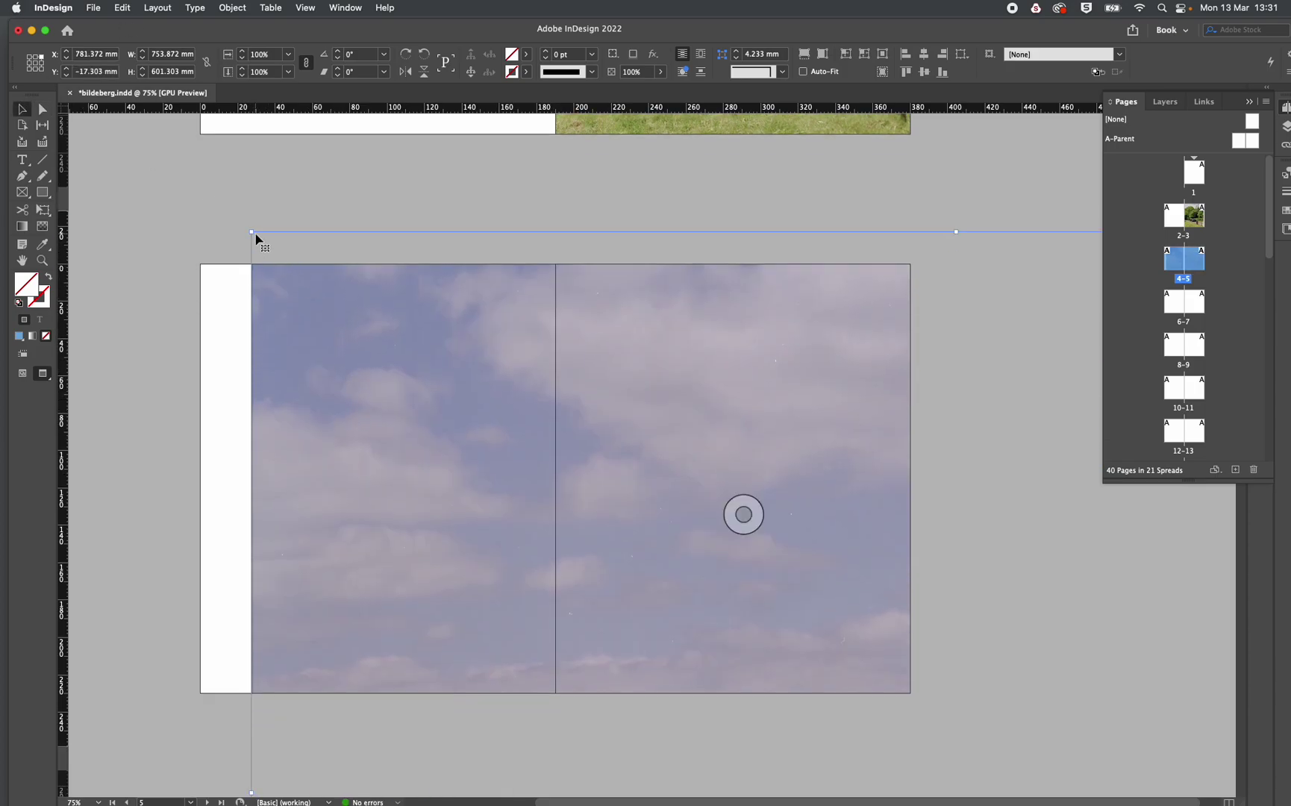
drag(252, 232, 502, 405)
drag(570, 466, 414, 381)
drag(633, 482, 421, 328)
Step: Size the frame to about 288 × 230 mm from the left edge of spread 4–5 and fill it proportionally with the photo
drag(203, 222, 249, 264)
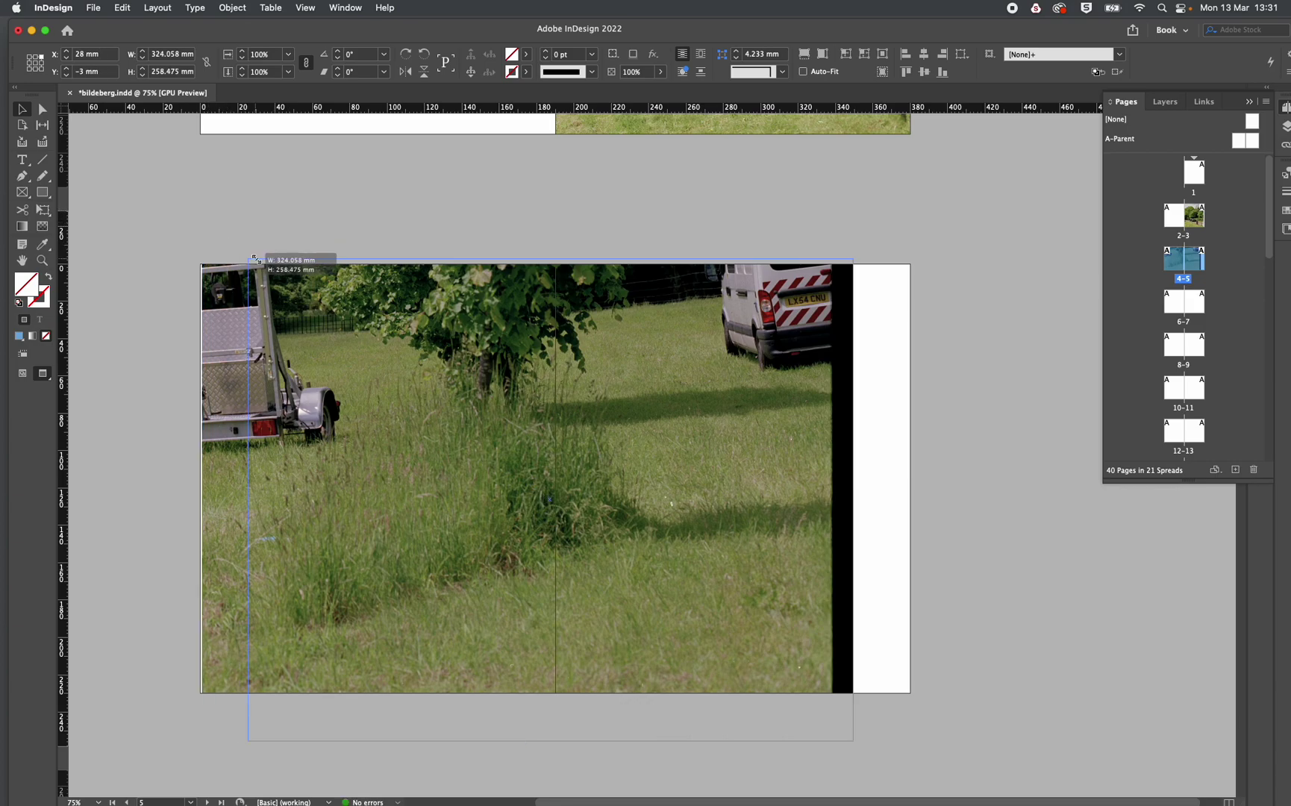
drag(376, 380, 330, 380)
drag(804, 748, 739, 694)
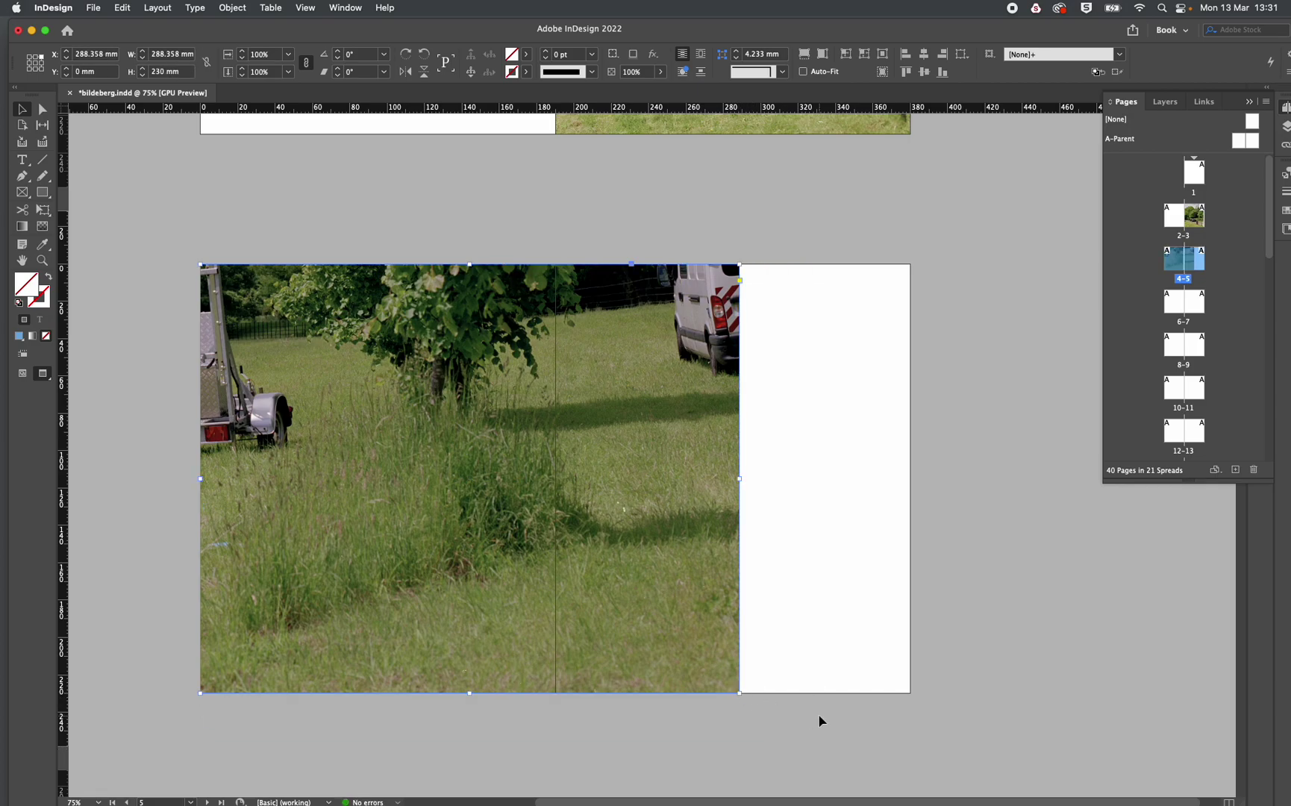
key(super+alt+shift+c)
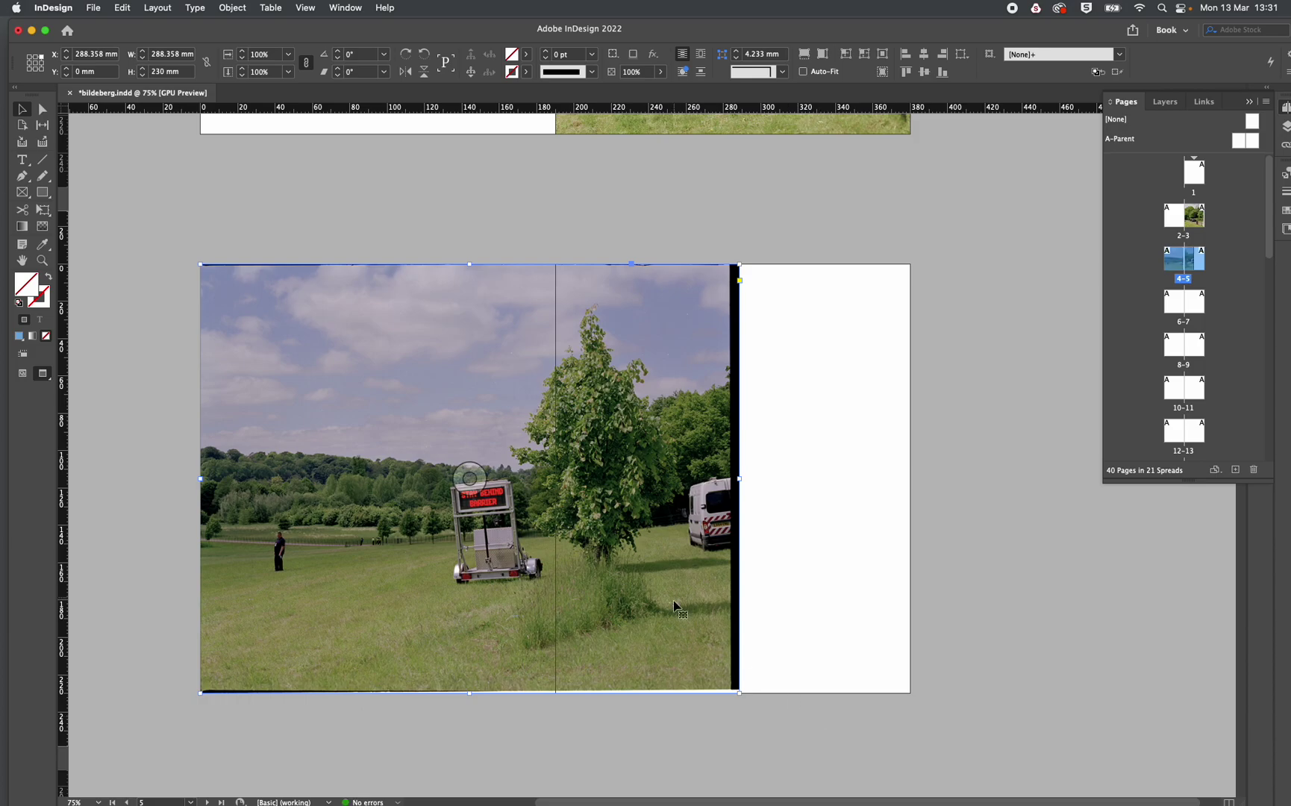
Step: Try the barrier sign photo flush with the right edge of spread 4–5, and return it to the left edge
click(597, 228)
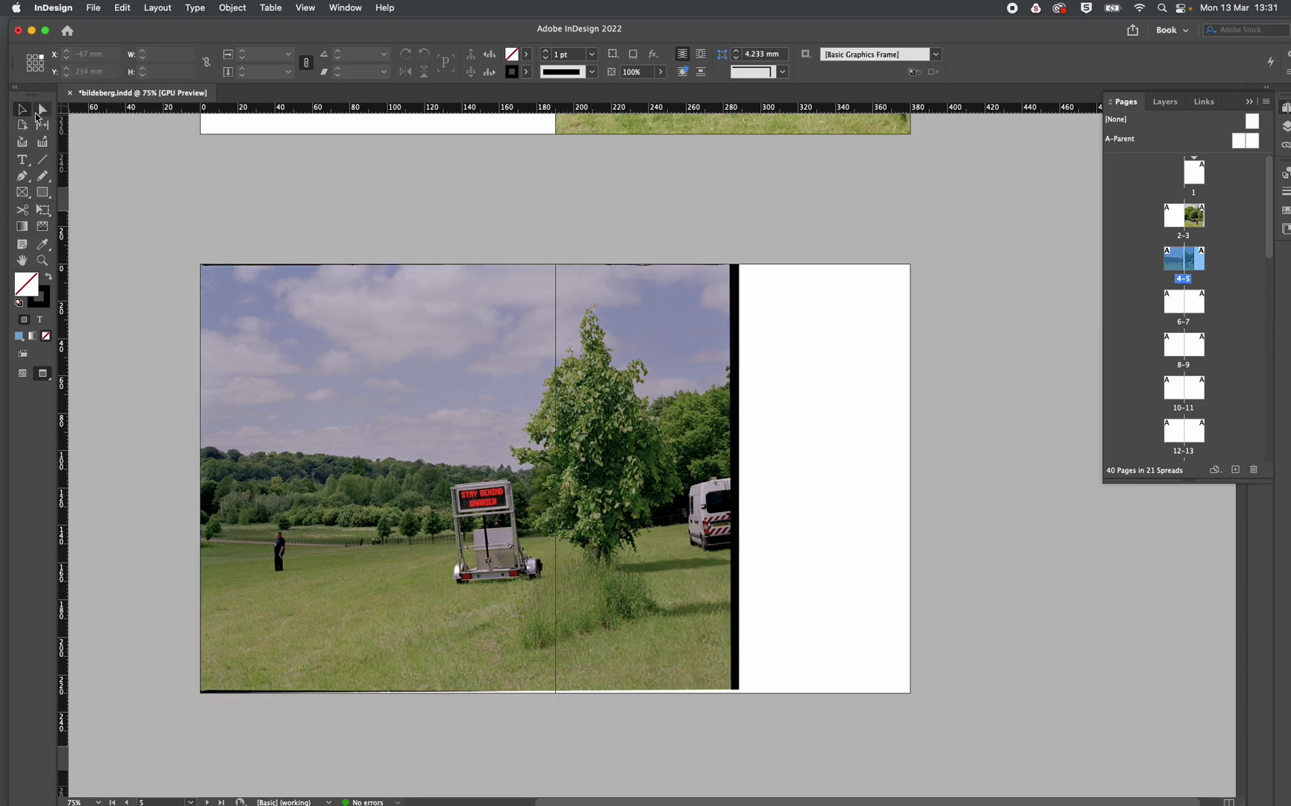
click(343, 373)
drag(266, 270, 585, 410)
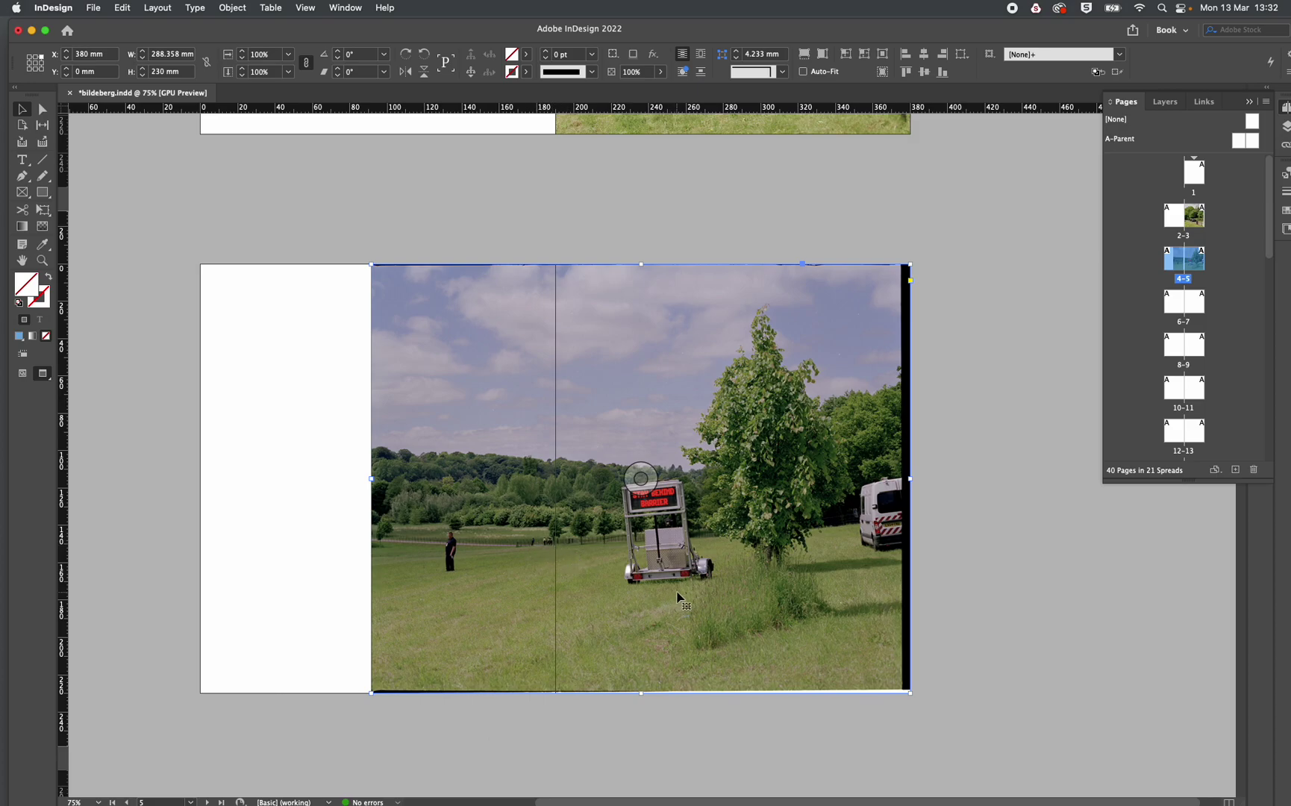
drag(710, 594, 541, 591)
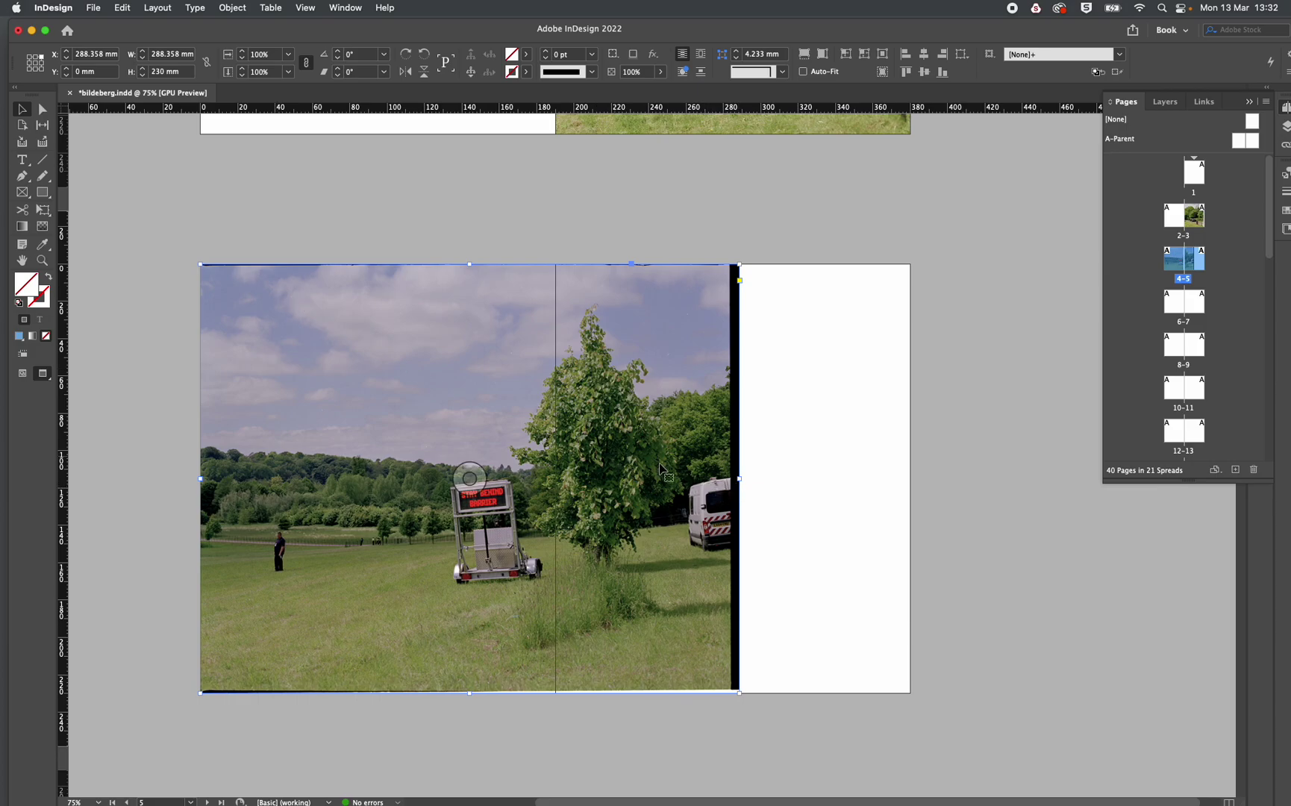
Step: Trim the black border off the photo's right side on spread 4–5 by narrowing its frame to 283.5 mm
drag(740, 480, 730, 481)
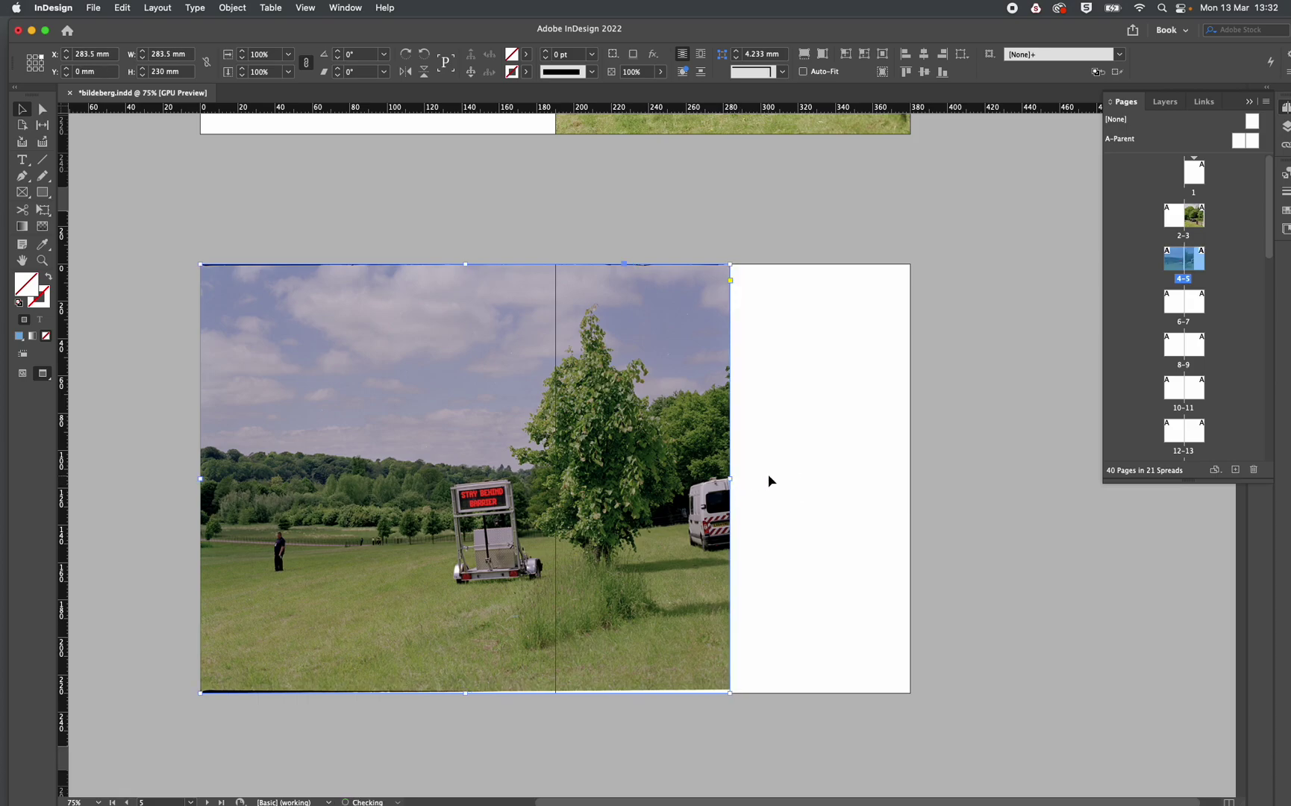
click(980, 517)
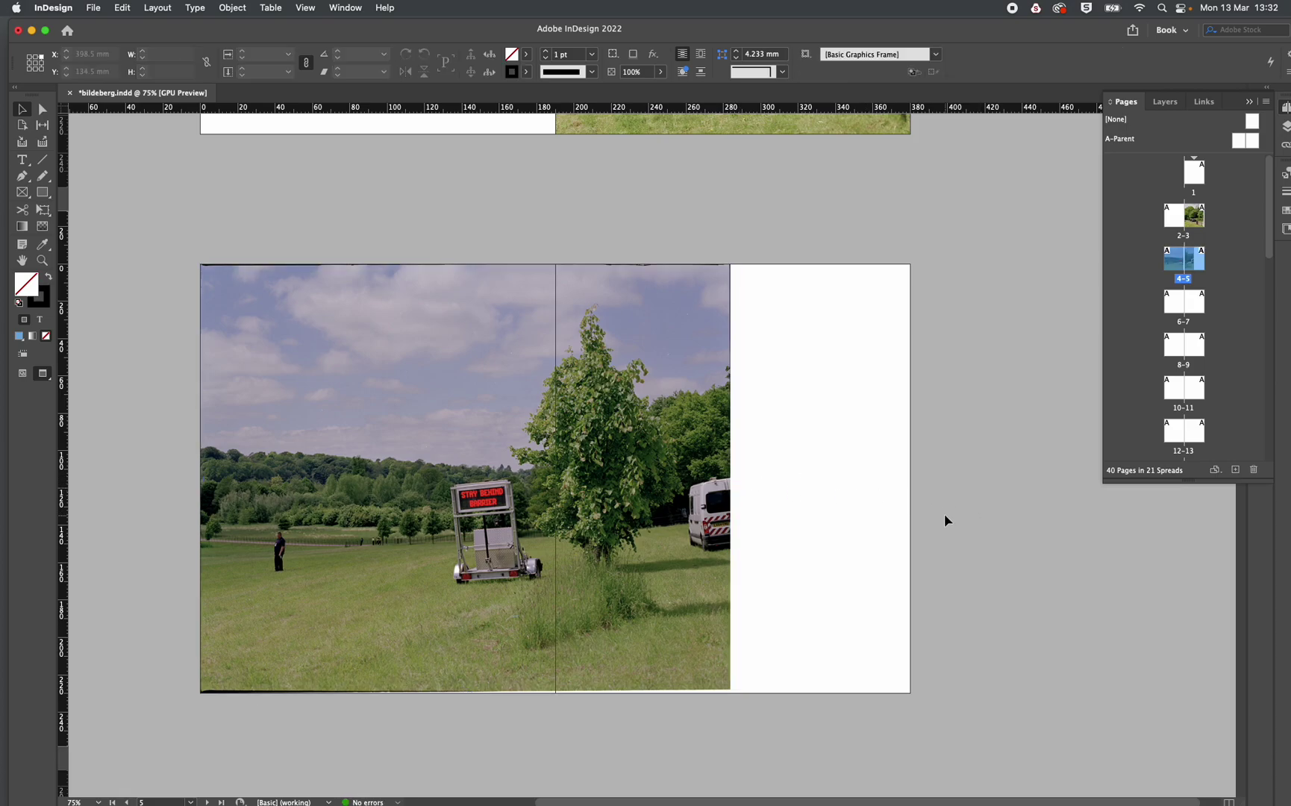
scroll(945, 515, up, 8)
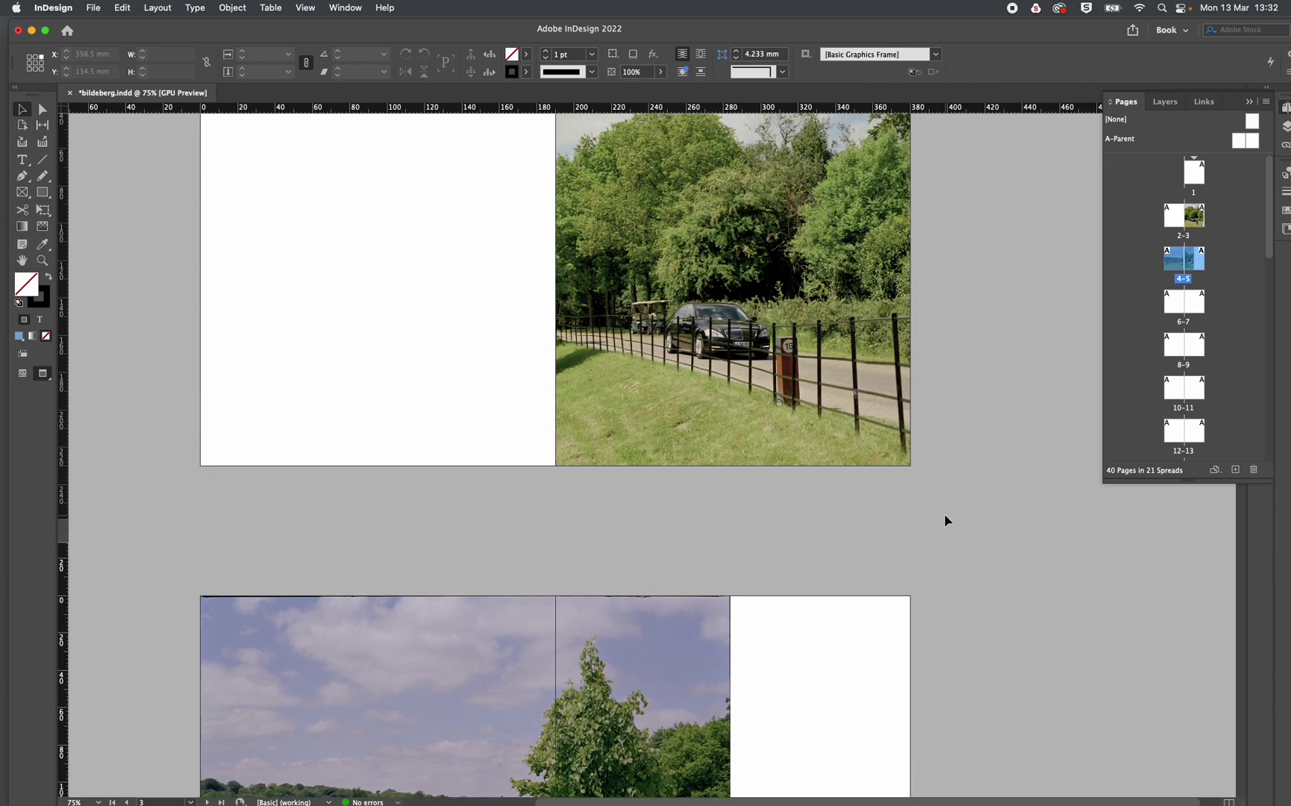
Step: Place the photo of the backpack with the rainbow peace flag on spread 6–7, starting about 103 mm across and 23 mm down
scroll(809, 503, down, 20)
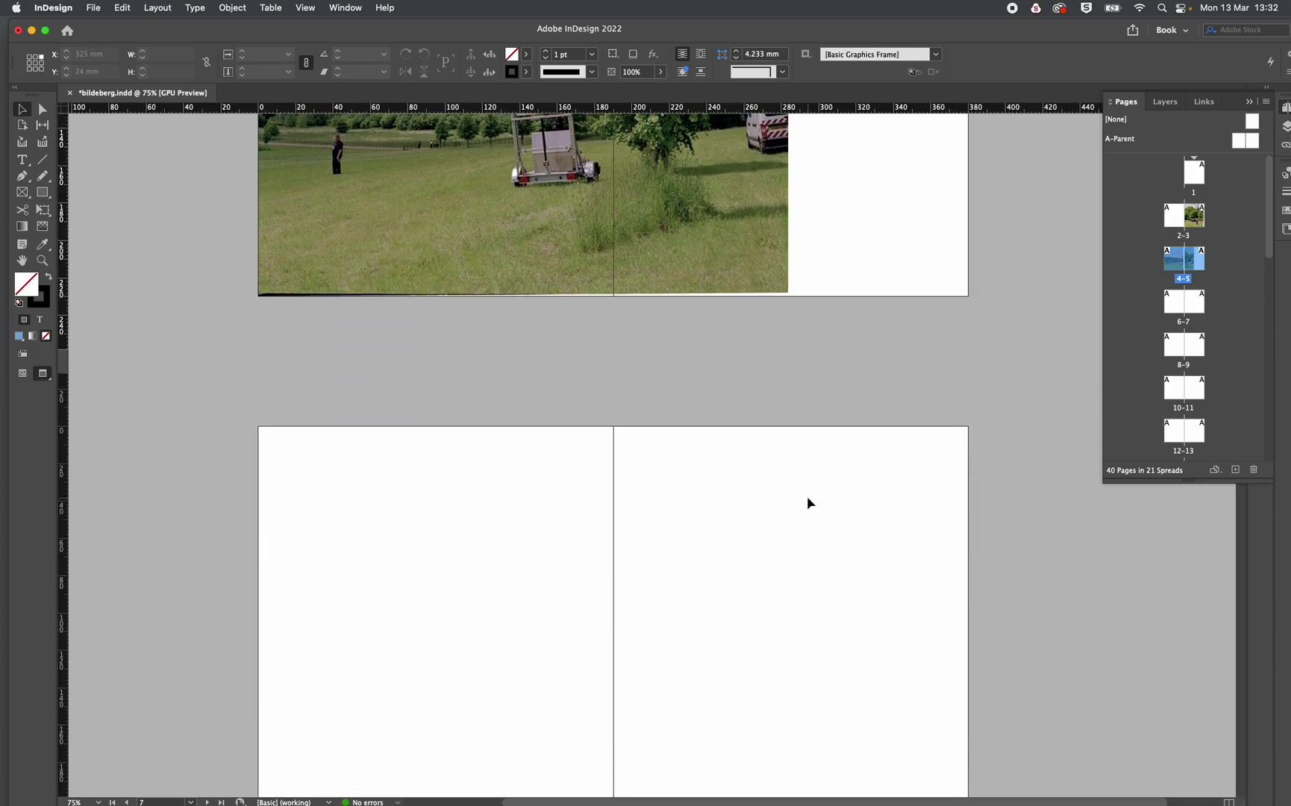
scroll(809, 503, down, 2)
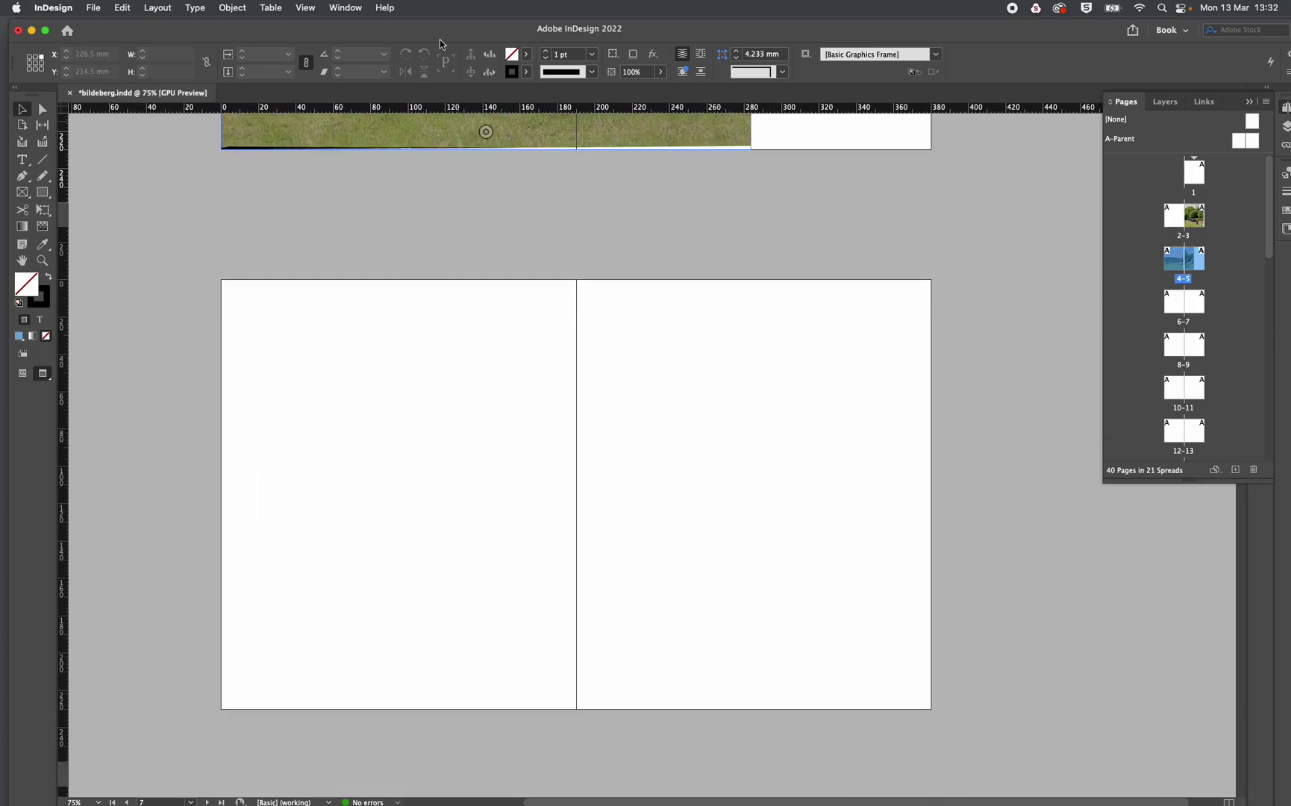
mouse_move(418, 31)
mouse_down()
mouse_move(590, 254)
mouse_move(420, 17)
mouse_up()
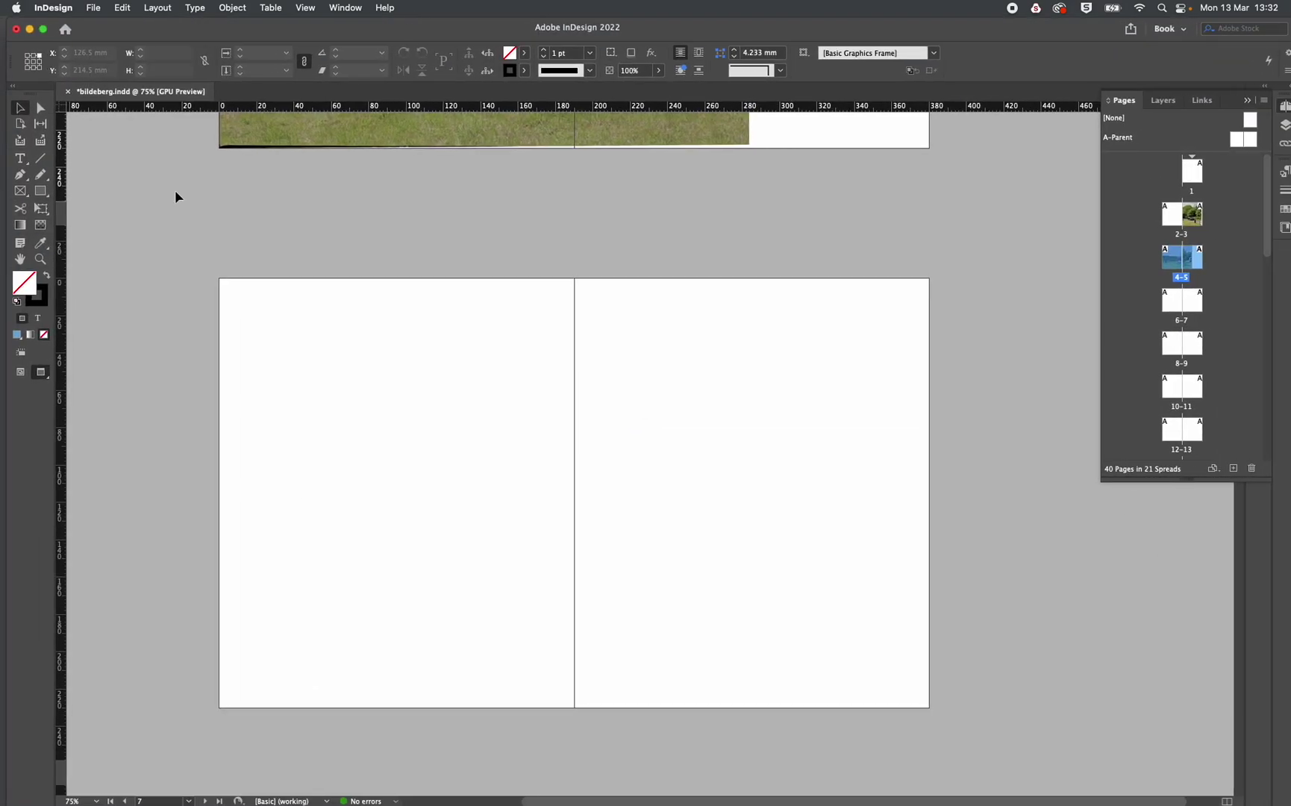
key(super+Tab)
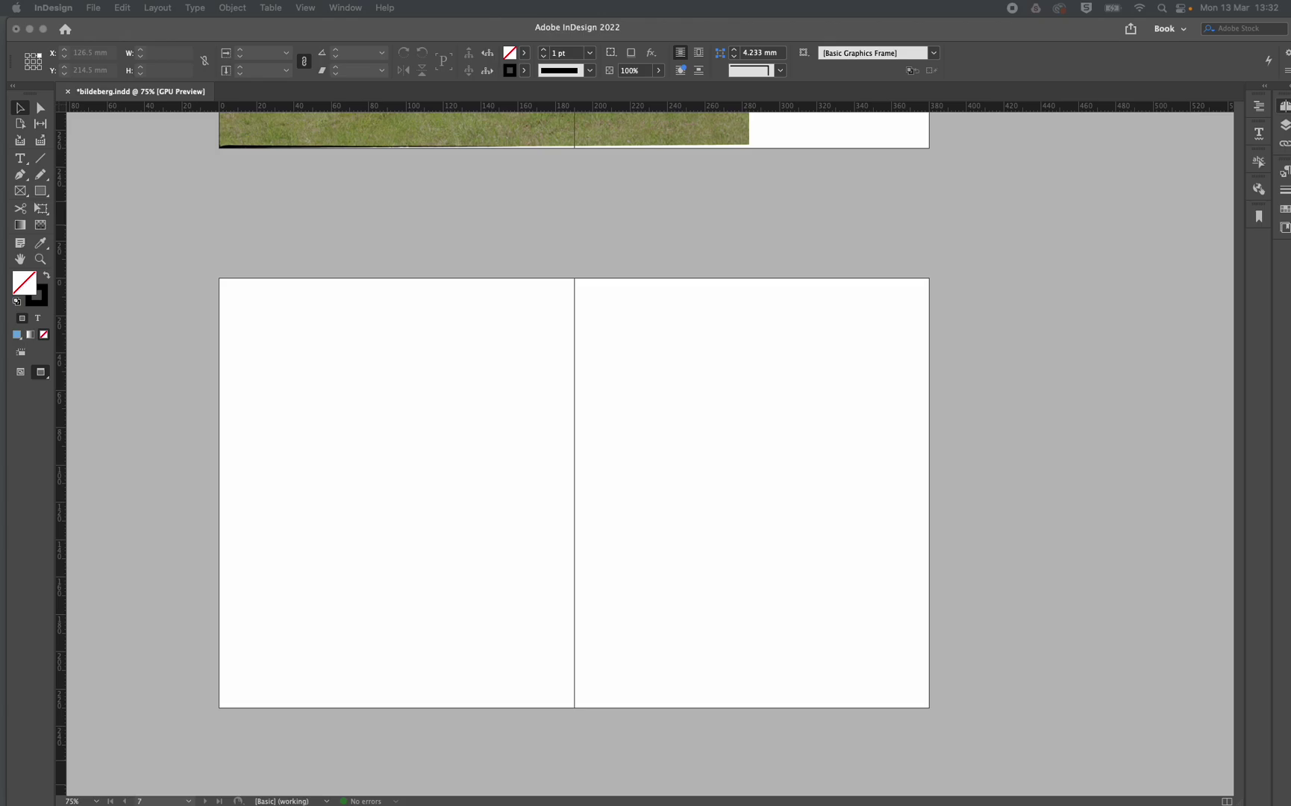
drag(438, 265, 392, 320)
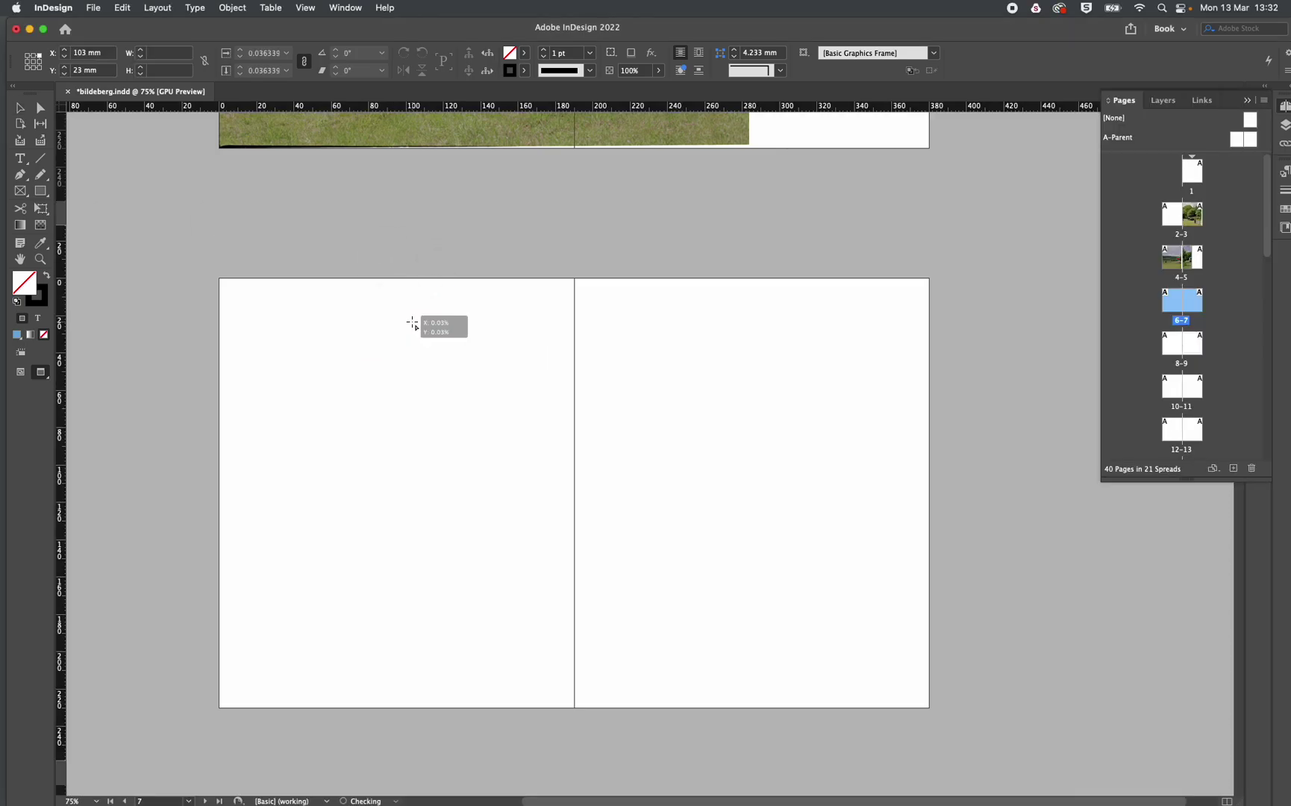
click(412, 323)
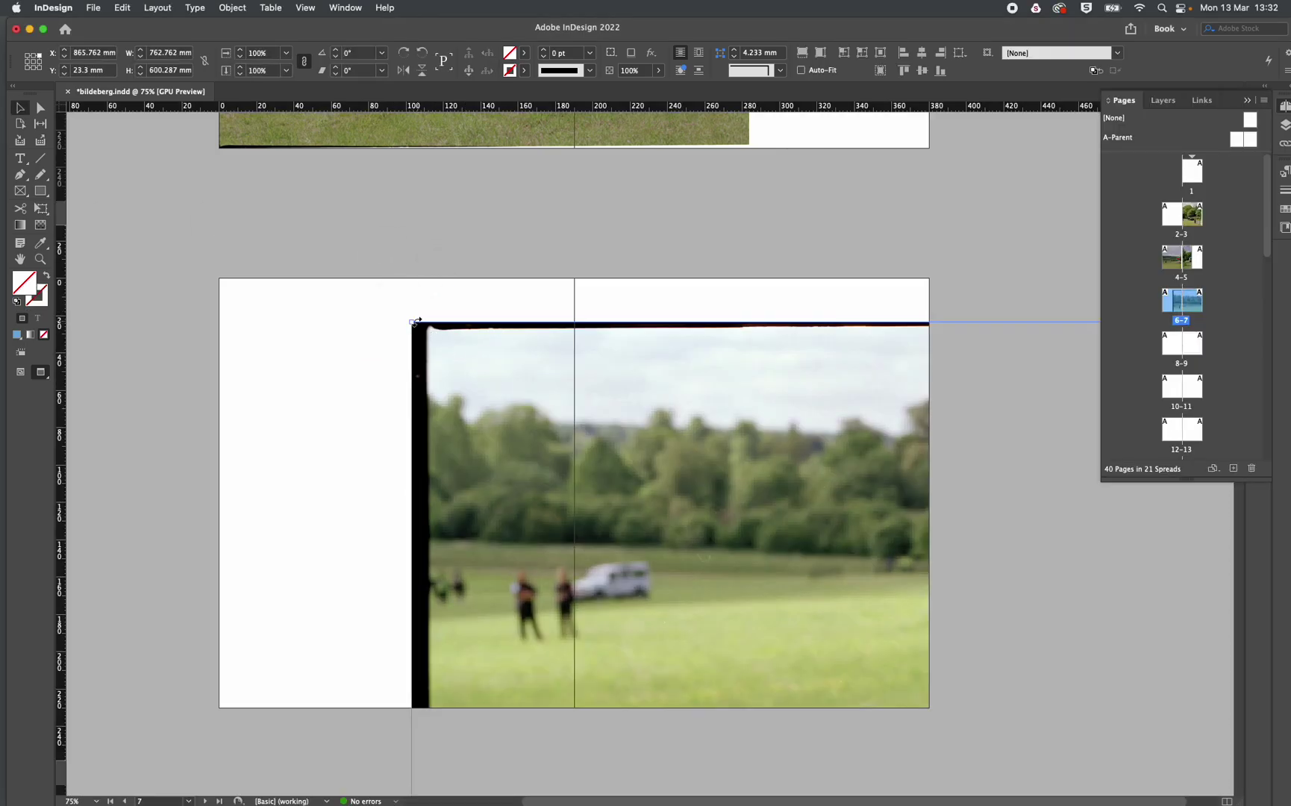
Step: Size the backpack photo's frame to 291.5 × 230 mm at the left edge of spread 6–7 and fill it proportionally with the image
drag(411, 322, 613, 539)
drag(733, 575, 358, 264)
drag(238, 171, 449, 360)
drag(513, 402, 358, 328)
drag(480, 364, 346, 321)
drag(709, 663, 764, 707)
key(super+alt+shift+c)
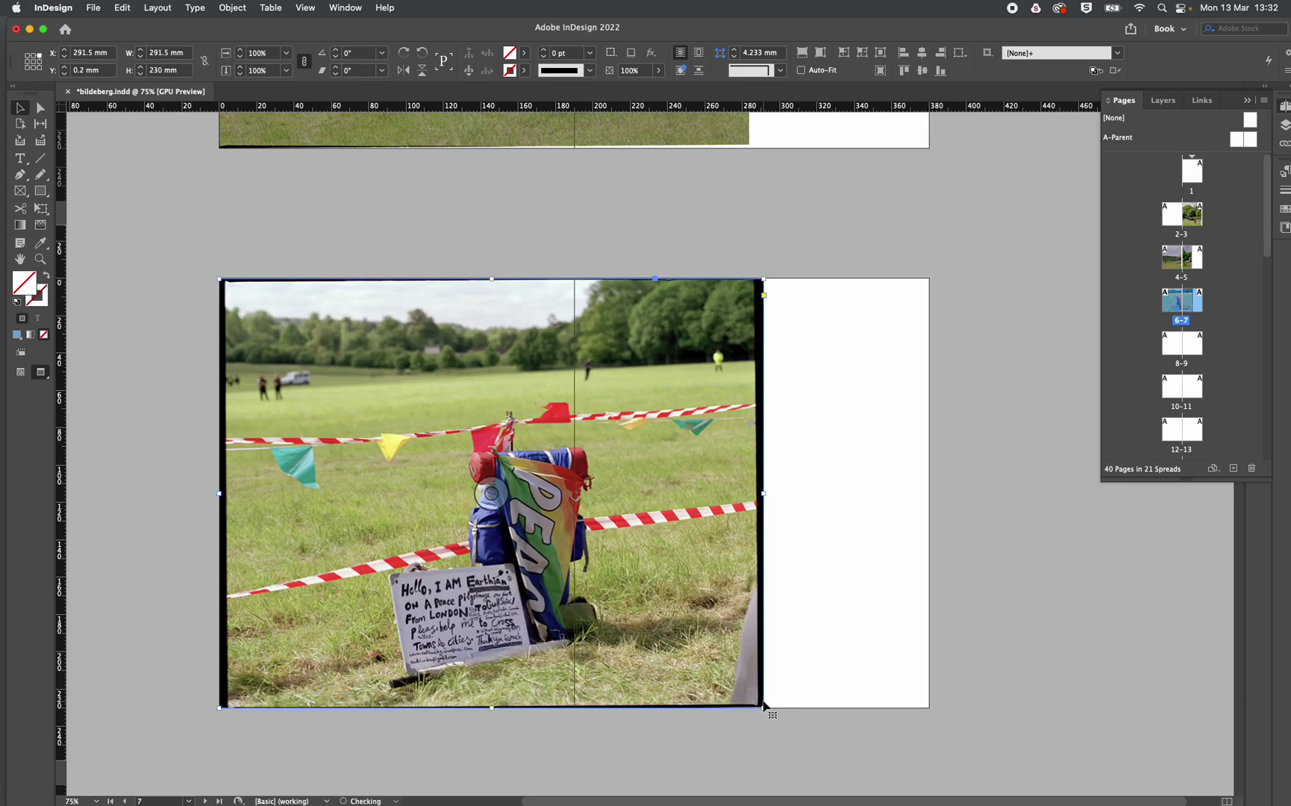